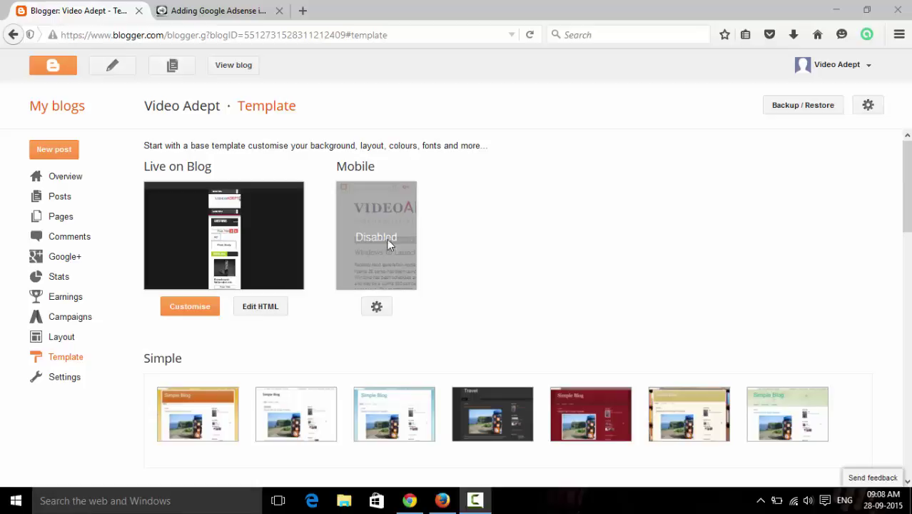
Step: Switch from the Template page to the 'Adding Google Adsense in Blogger Below Post Titles' article
triple_click(299, 145)
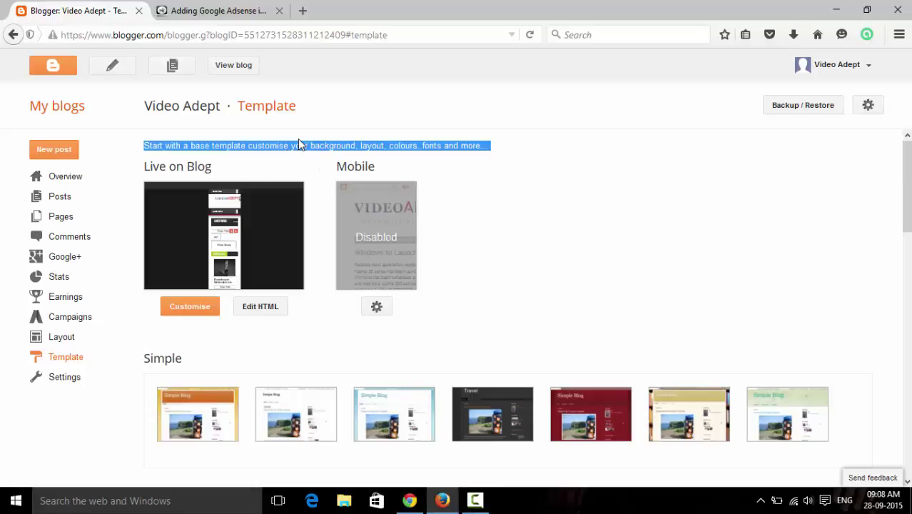
left_click(241, 143)
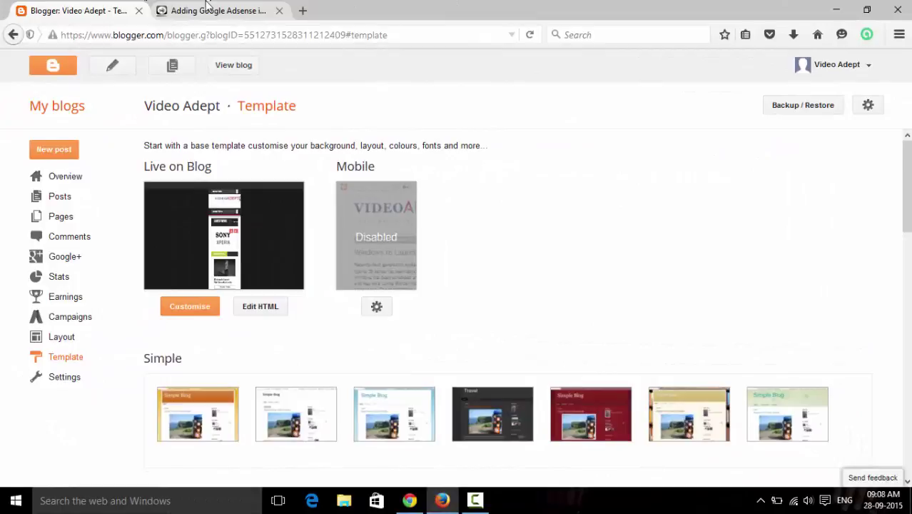
key("ctrl+Tab")
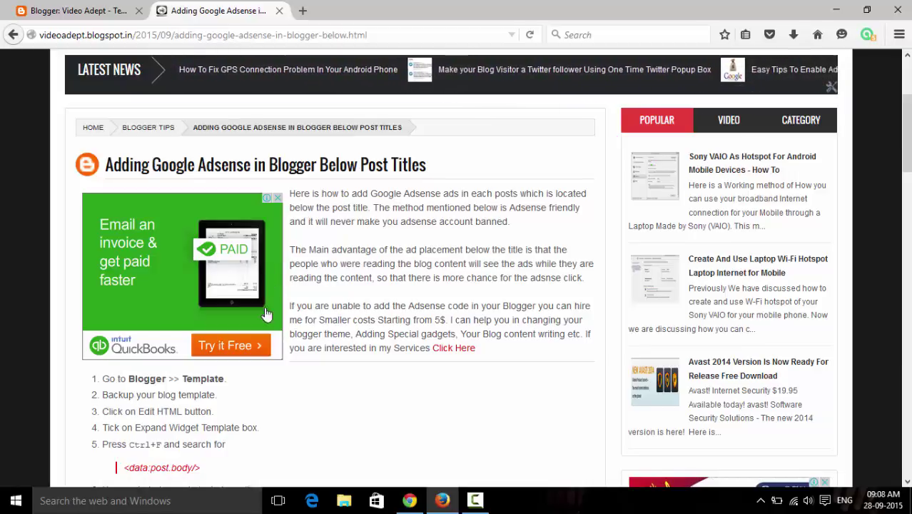
Step: Open the template's Edit HTML code editor, then review the article's nine-step instructions
left_click(97, 8)
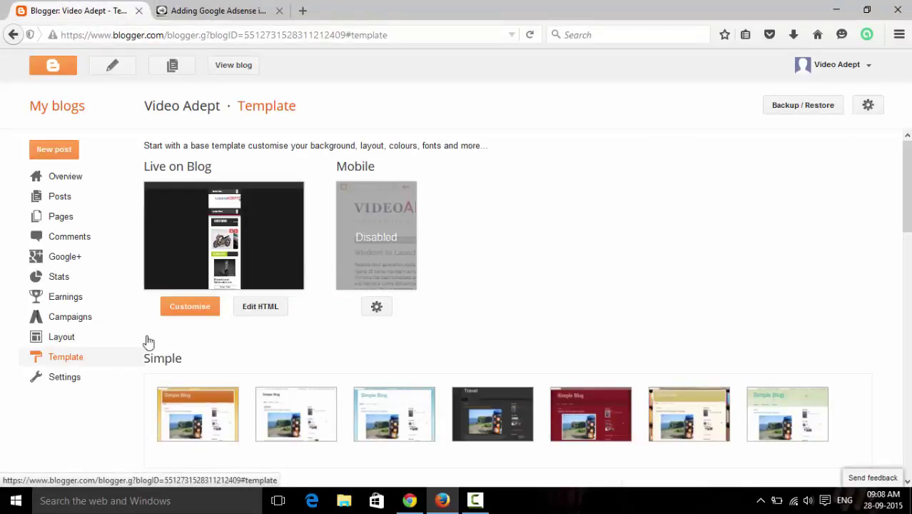
left_click(260, 308)
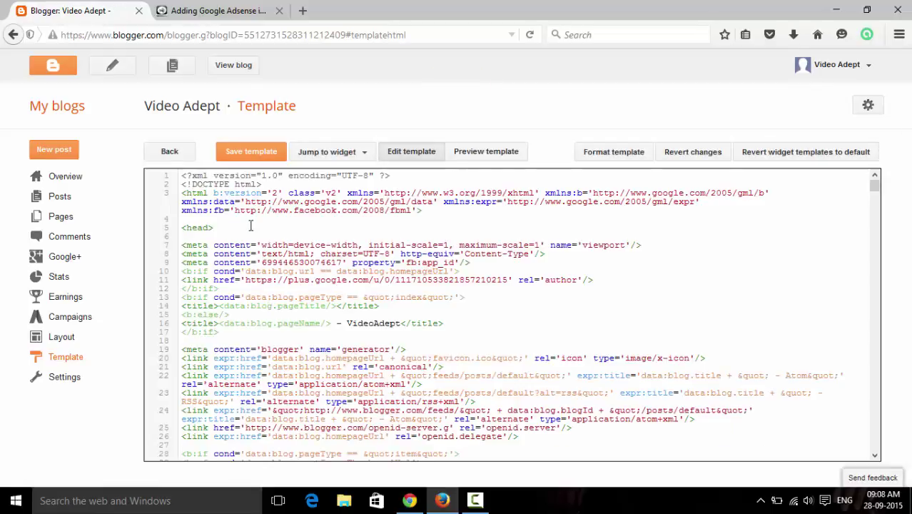
left_click(217, 10)
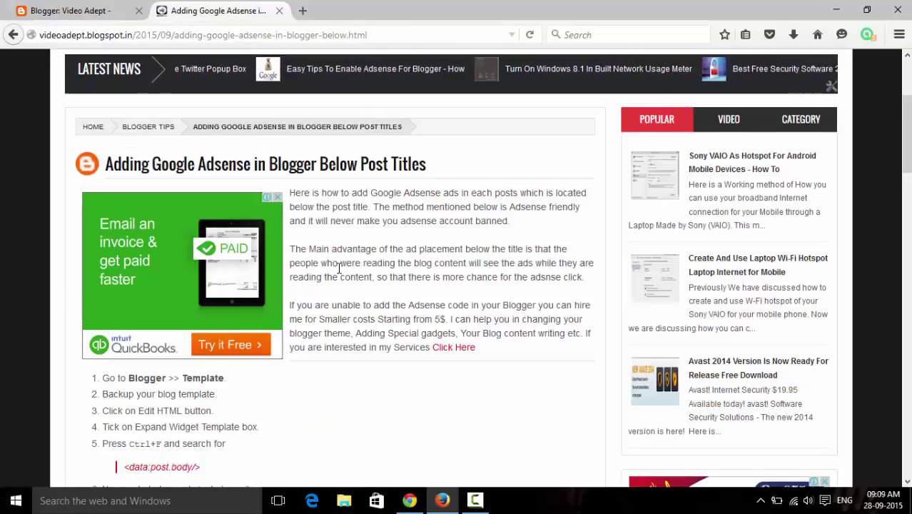
scroll(339, 267, "down", 3)
scroll(339, 268, "down", 6)
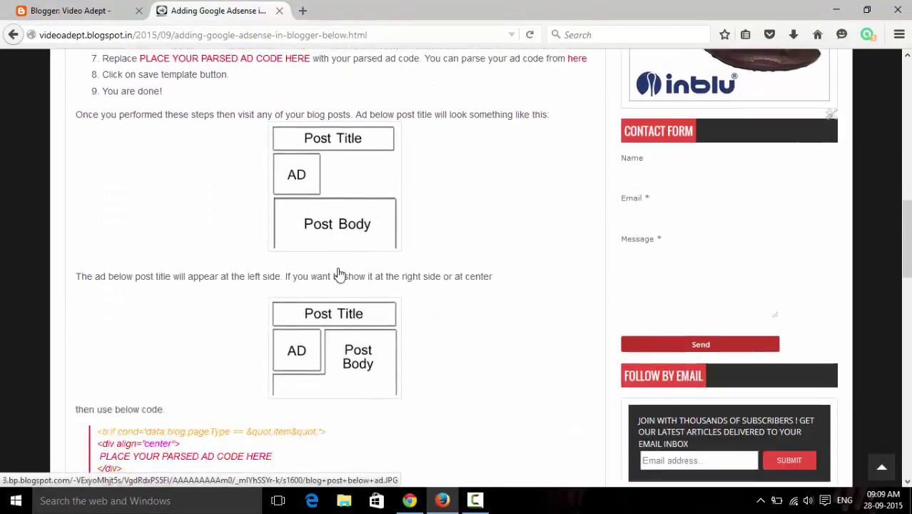
scroll(339, 273, "down", 4)
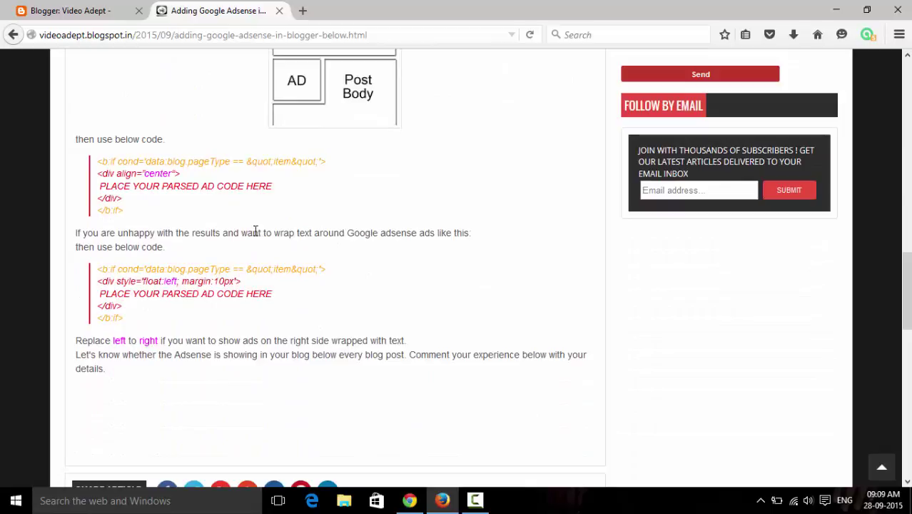
scroll(212, 209, "up", 8)
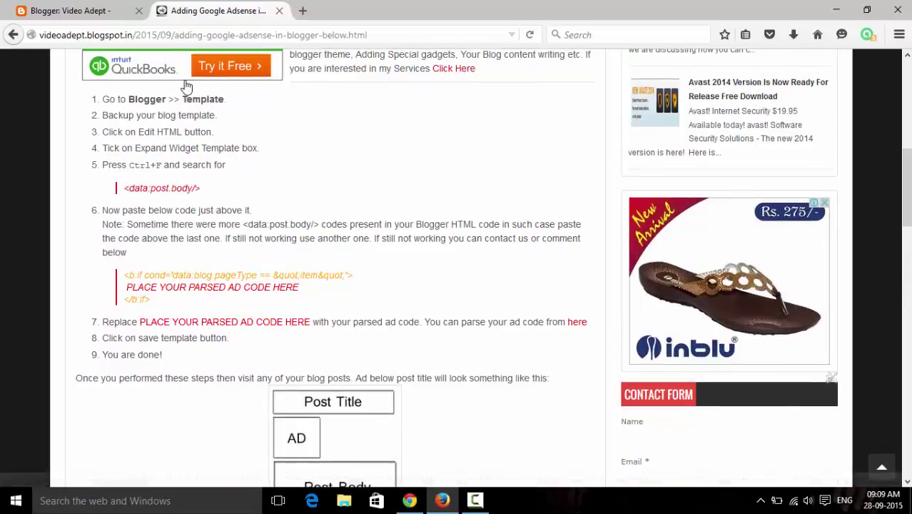
Step: Return to the template code editor and open its search box with Ctrl+F
left_click(71, 11)
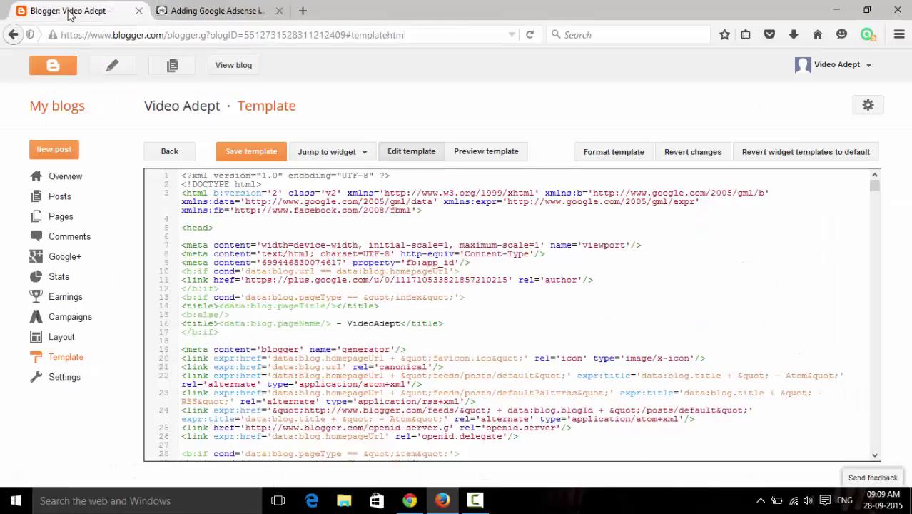
scroll(279, 210, "down", 2)
scroll(584, 228, "up", 2)
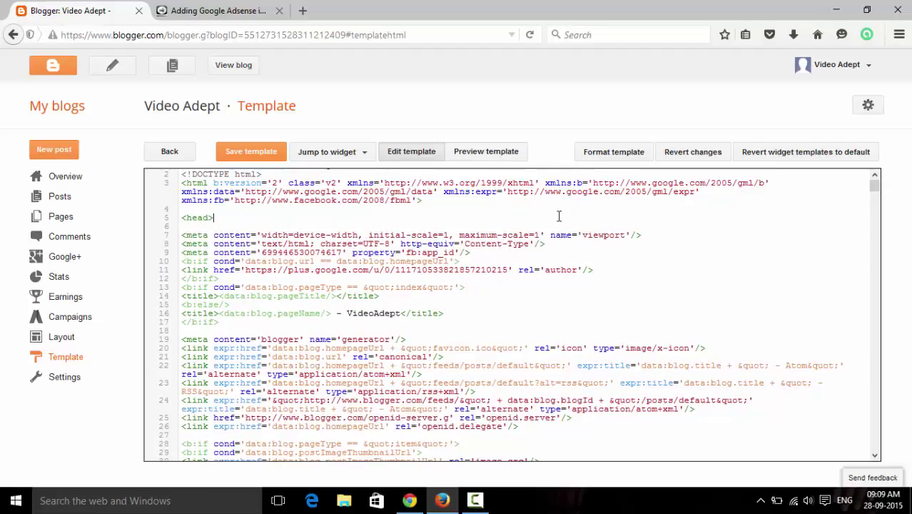
key("ctrl+f")
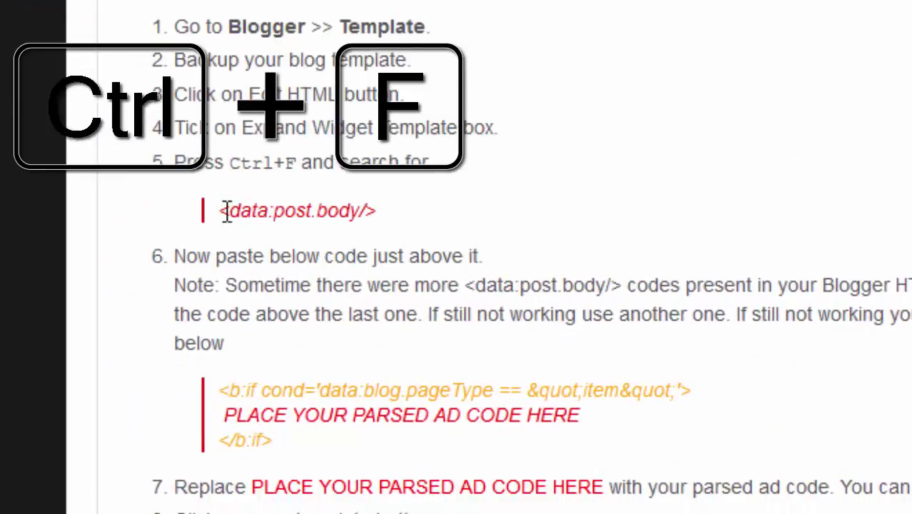
Step: Copy the <data:post.body/> tag from the article and paste it as the search term
mouse_move(226, 210)
left_mouse_down()
mouse_move(377, 213)
mouse_move(224, 200)
left_mouse_up()
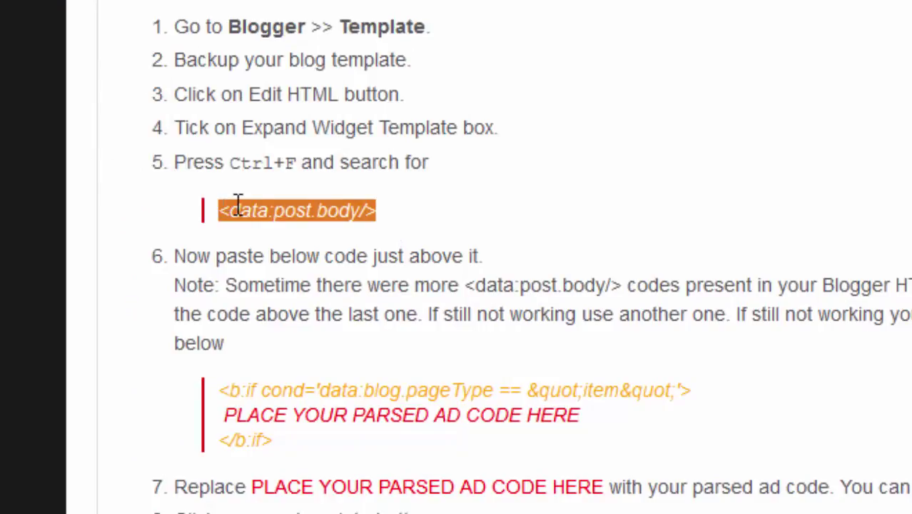
right_click(235, 208)
left_click(284, 227)
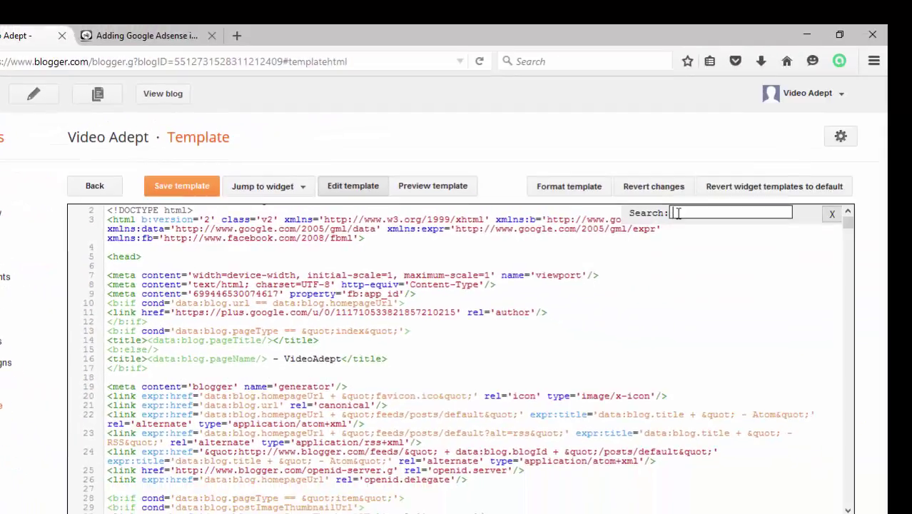
right_click(678, 212)
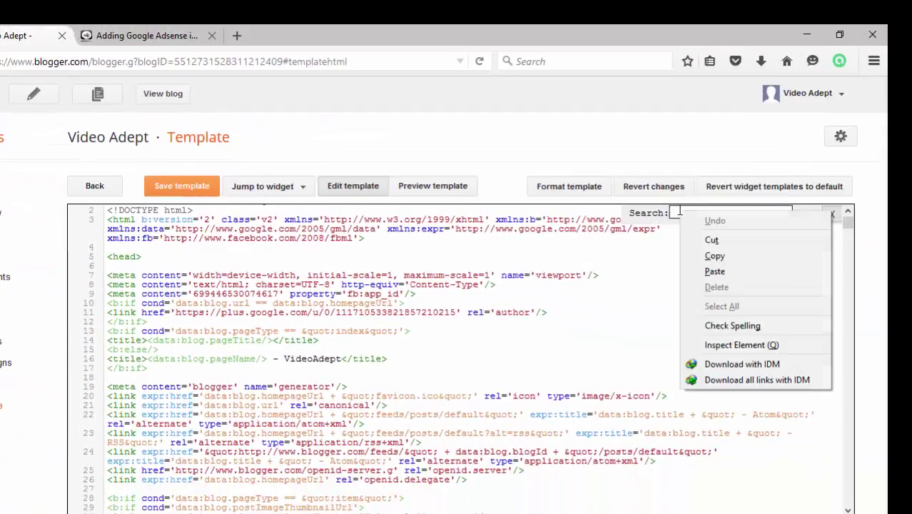
left_click(709, 269)
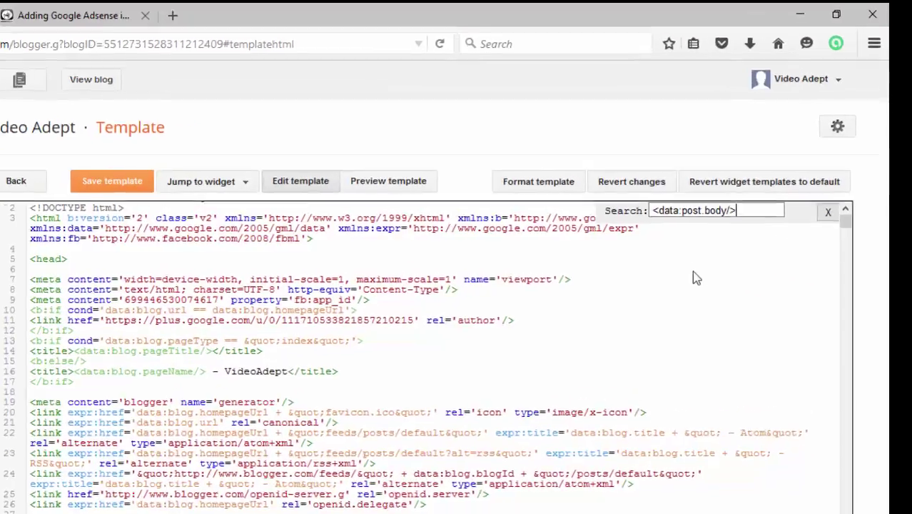
Step: Cycle through <data:post.body/> matches to the last one on line 8122, below the float-left div
key("Return")
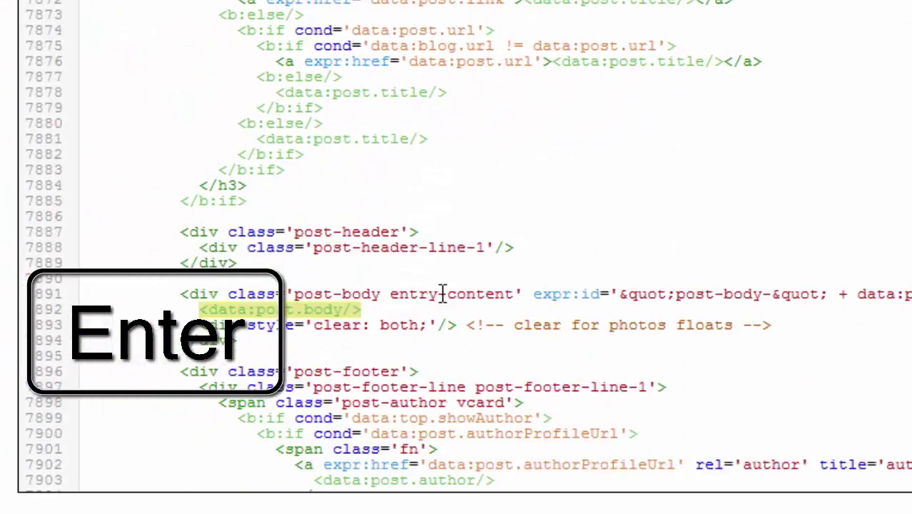
scroll(442, 293, "down", 2)
scroll(313, 283, "down", 3)
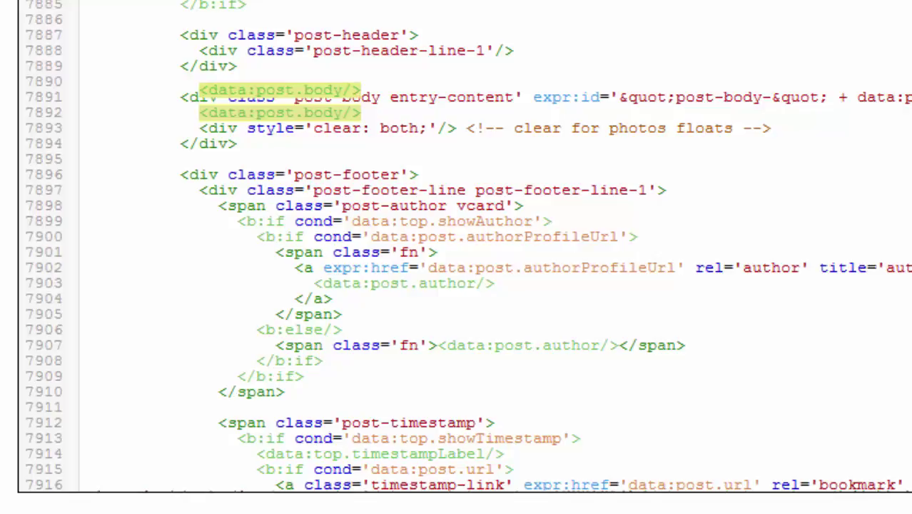
key("Return")
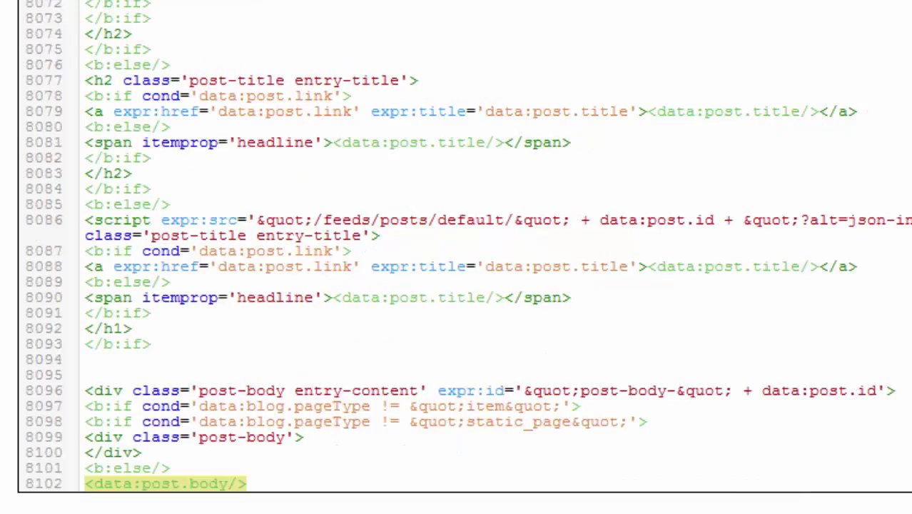
key("Return")
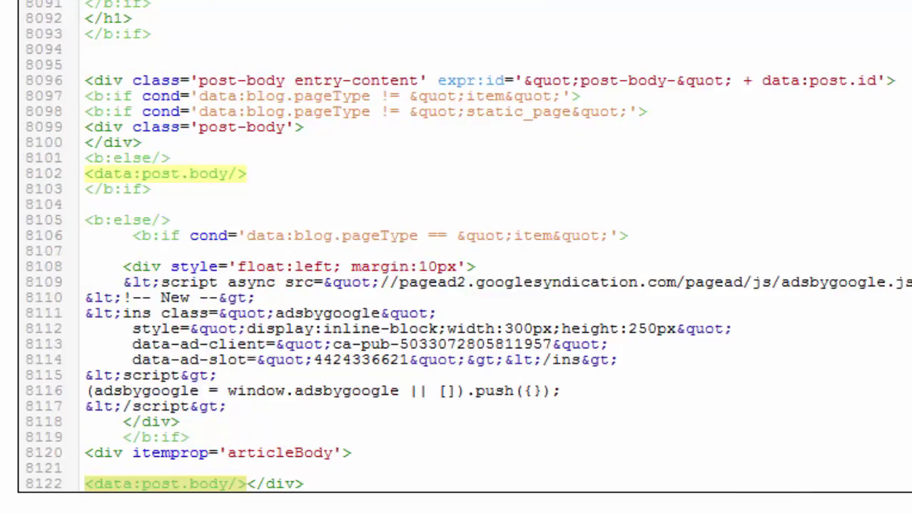
scroll(456, 249, "up", 15)
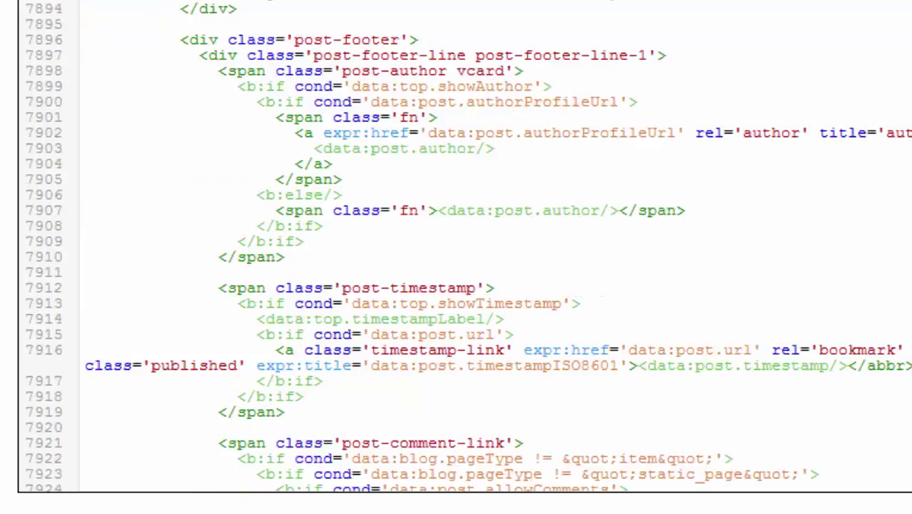
key("Return")
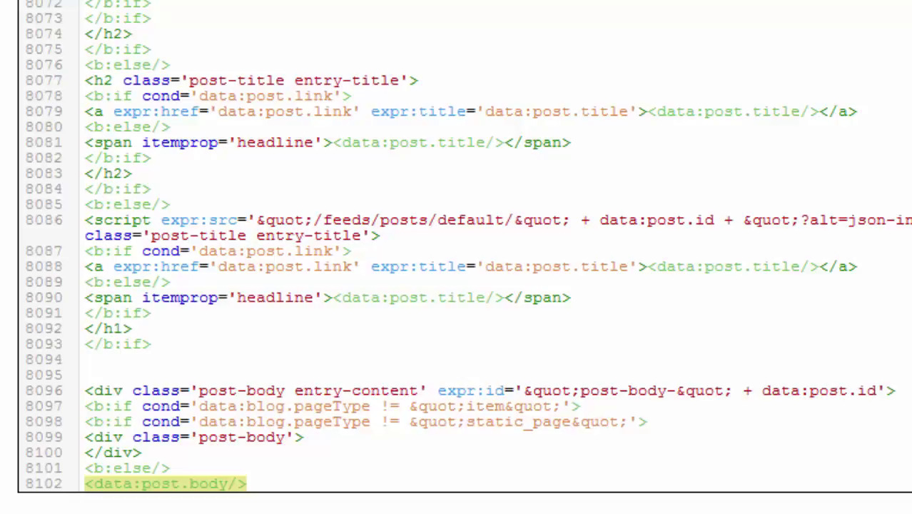
key("Return")
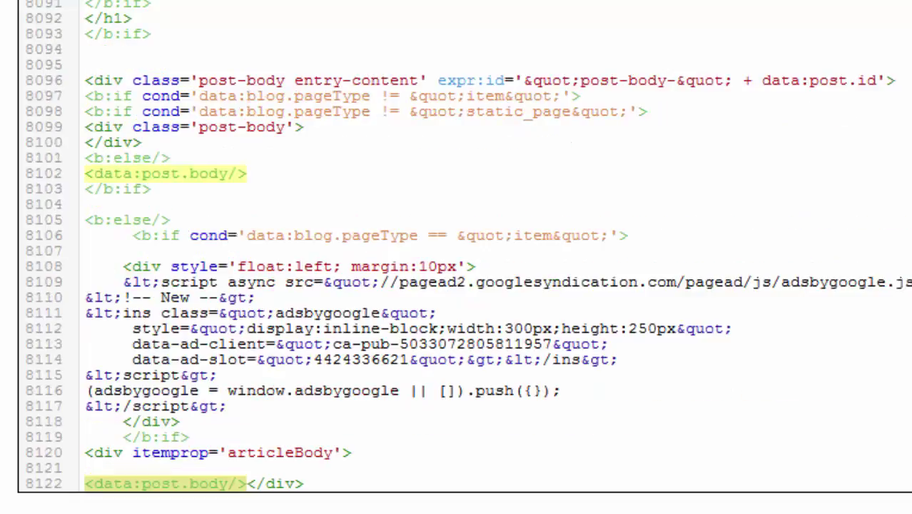
scroll(739, 158, "down", 1)
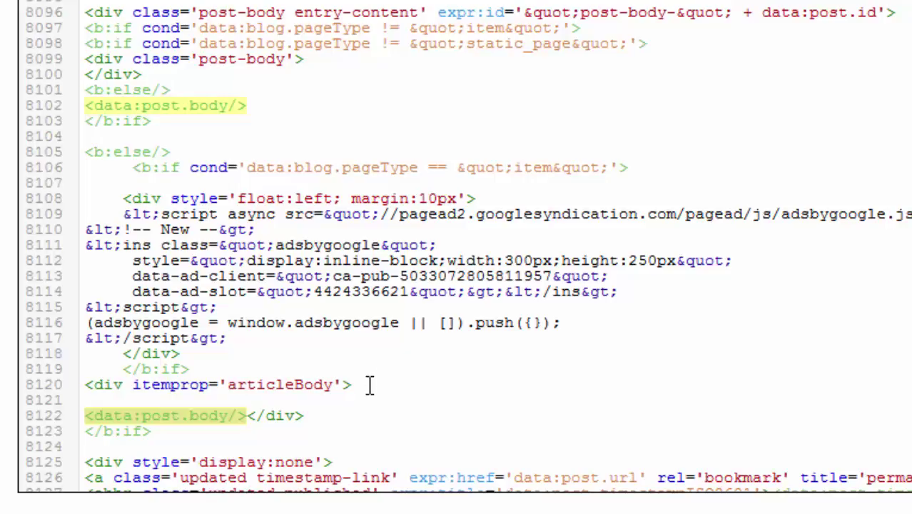
scroll(131, 153, "down", 1)
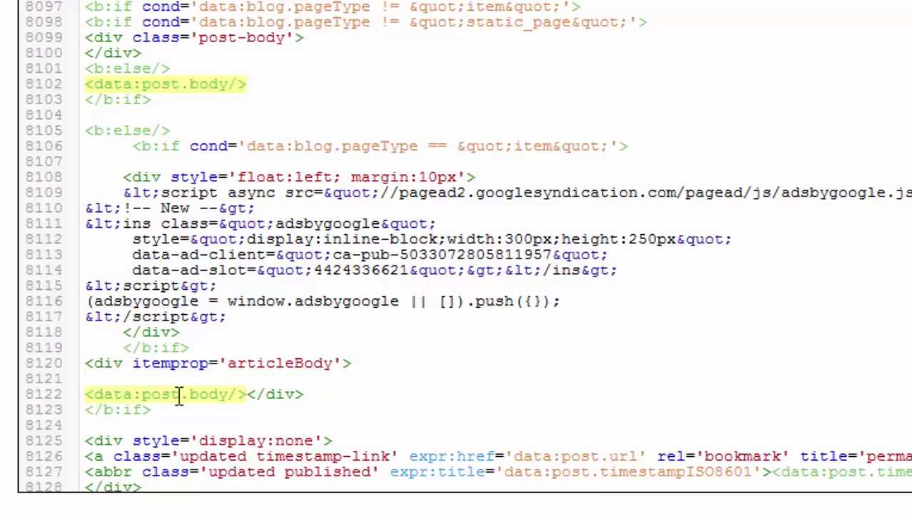
left_click_drag(107, 394, 227, 394)
left_click(227, 394)
Step: Copy step 6's three-line <b:if> ad snippet from the article back to the template editor
left_click(153, 394)
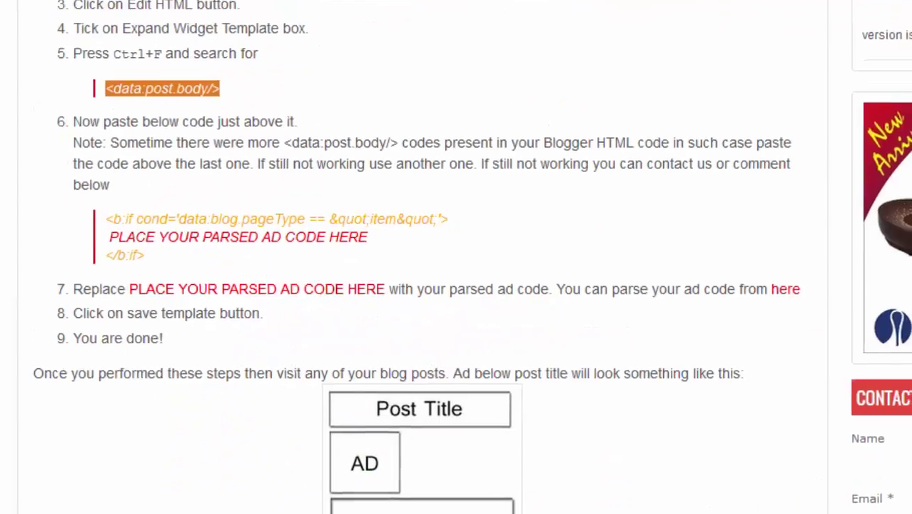
triple_click(244, 236)
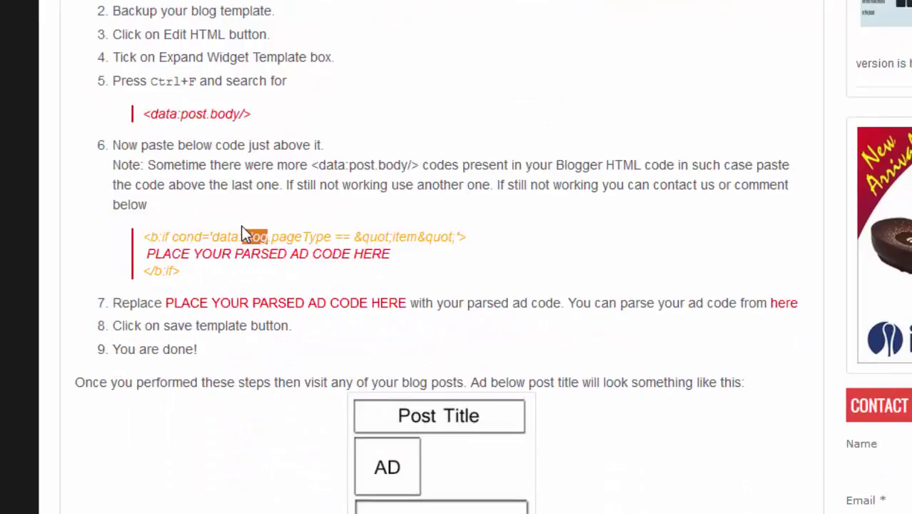
left_click(251, 280)
scroll(251, 281, "down", 2)
scroll(330, 77, "up", 2)
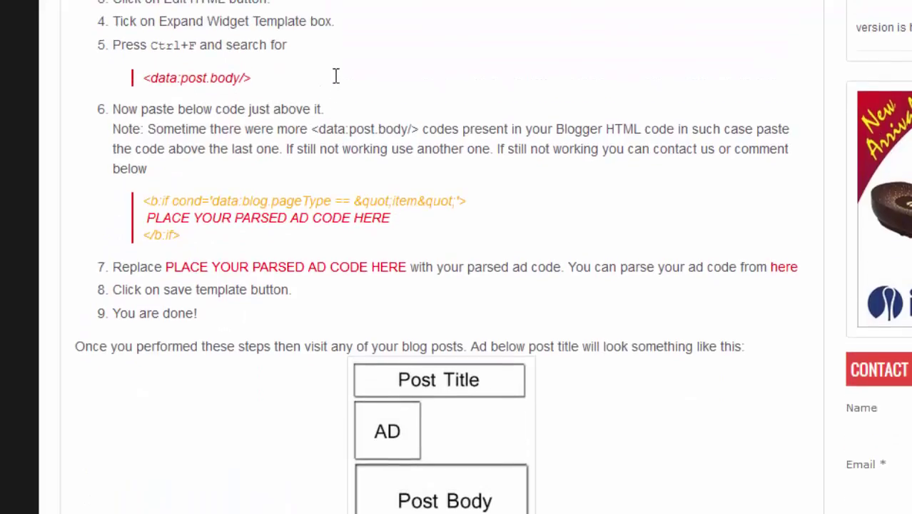
scroll(336, 84, "up", 2)
scroll(341, 93, "down", 1)
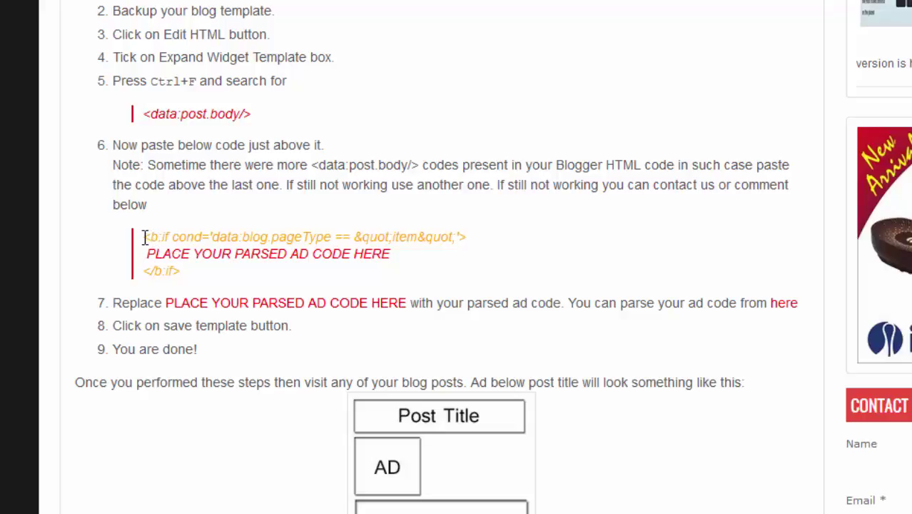
left_click_drag(146, 236, 187, 272)
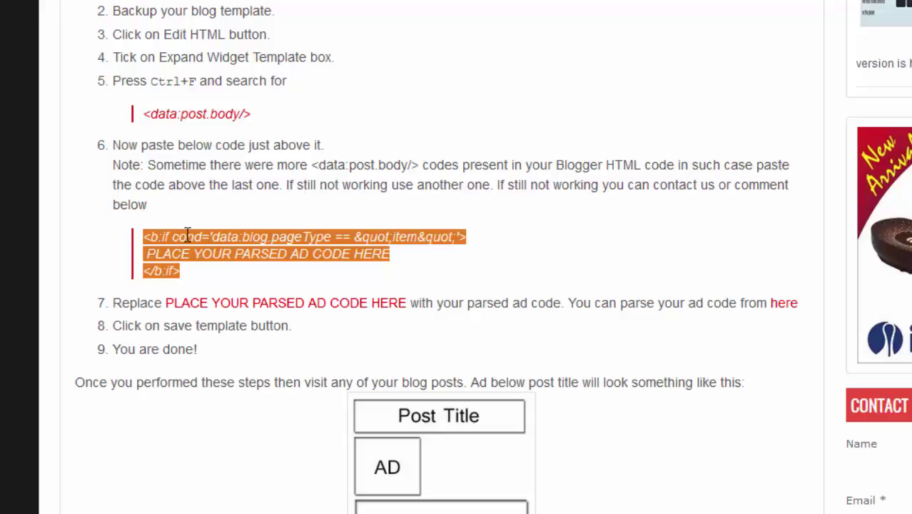
right_click(187, 235)
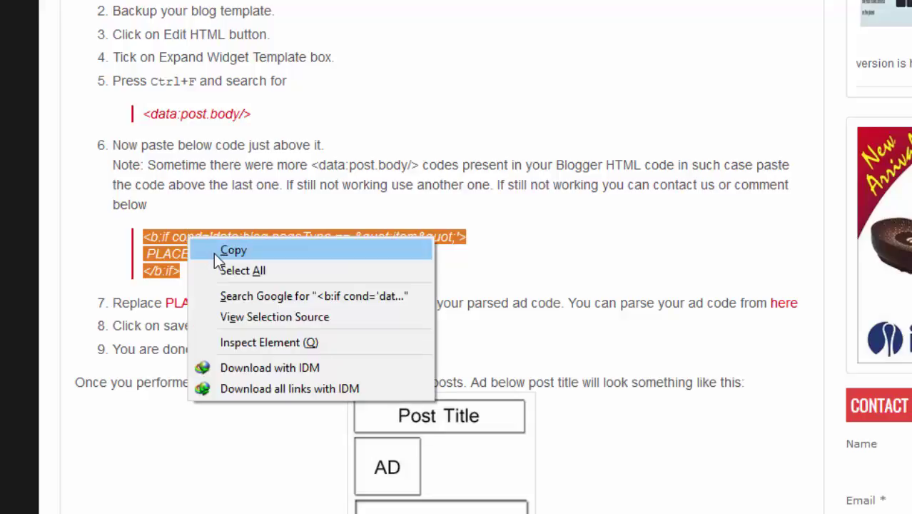
left_click(215, 254)
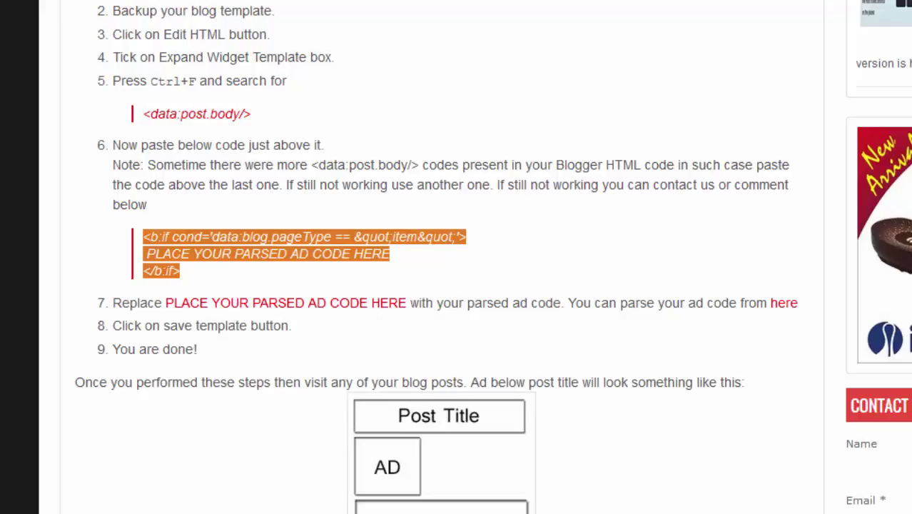
key("ctrl+Tab")
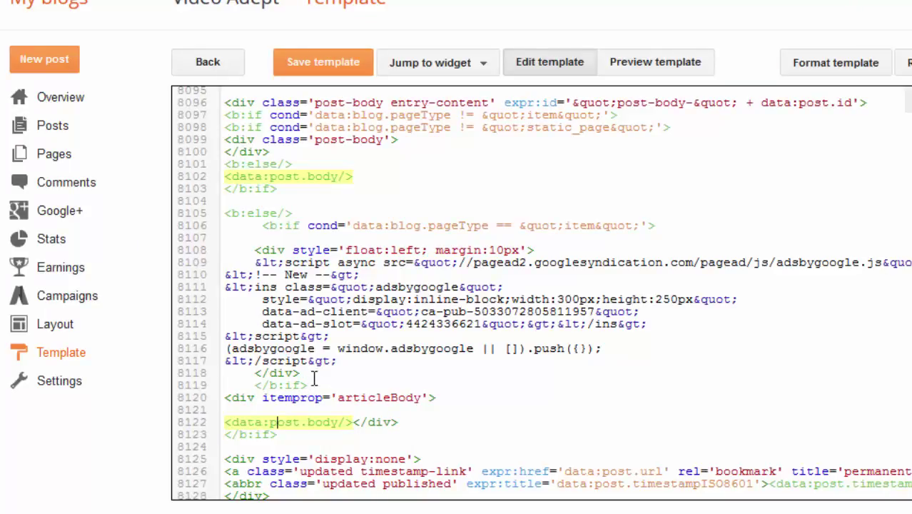
Step: Paste the <b:if> placeholder snippet over the old ad code block in the template
left_click_drag(308, 385, 265, 221)
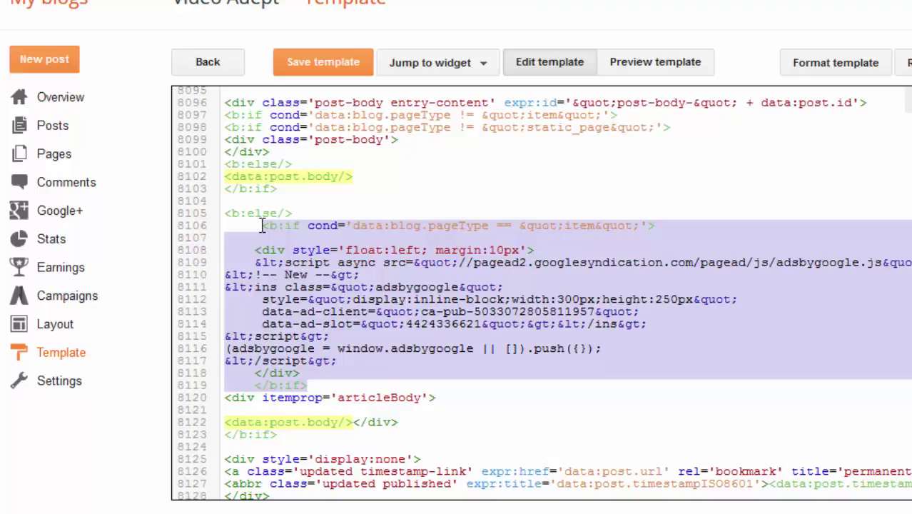
right_click(304, 264)
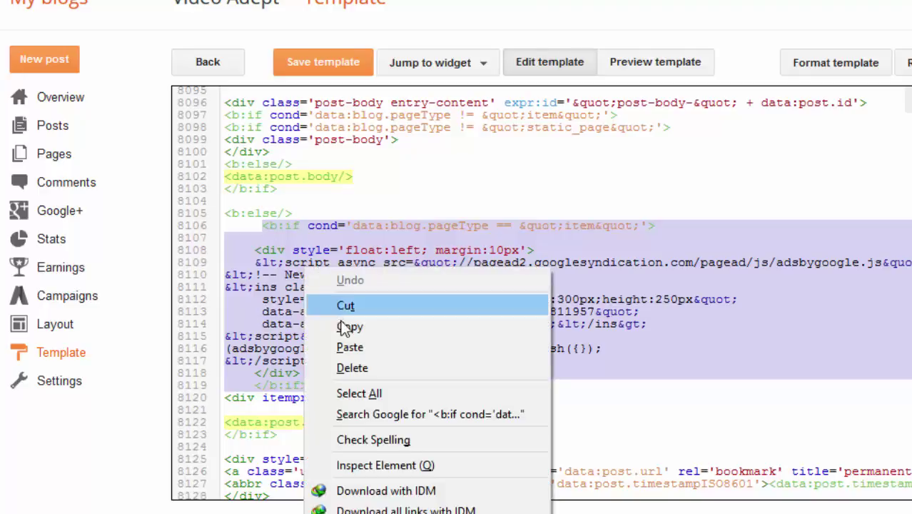
left_click(364, 347)
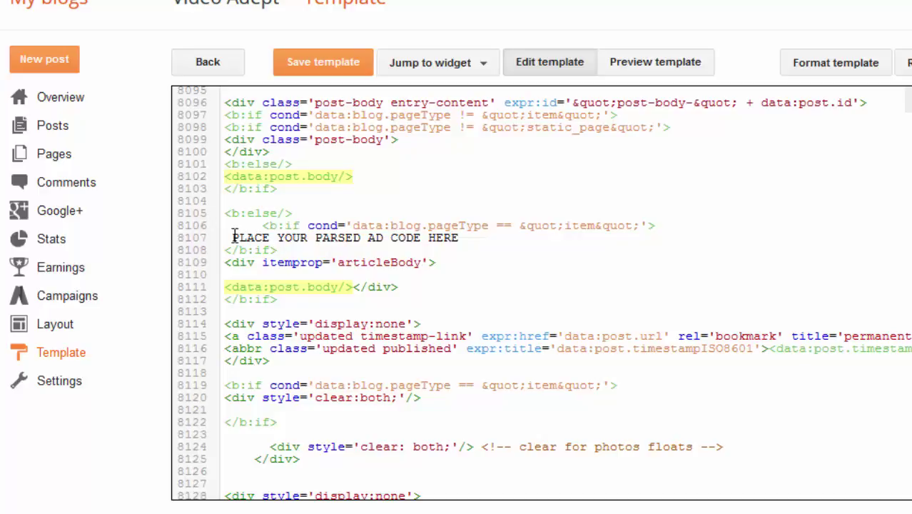
left_click_drag(239, 238, 460, 237)
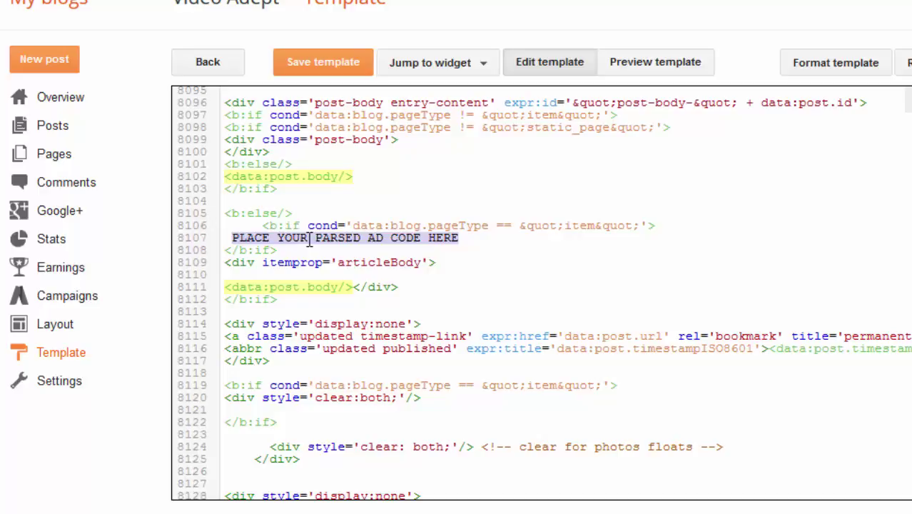
Step: Open the article's HTML parse tool link in a new tab
key("alt+Tab")
left_click(540, 263)
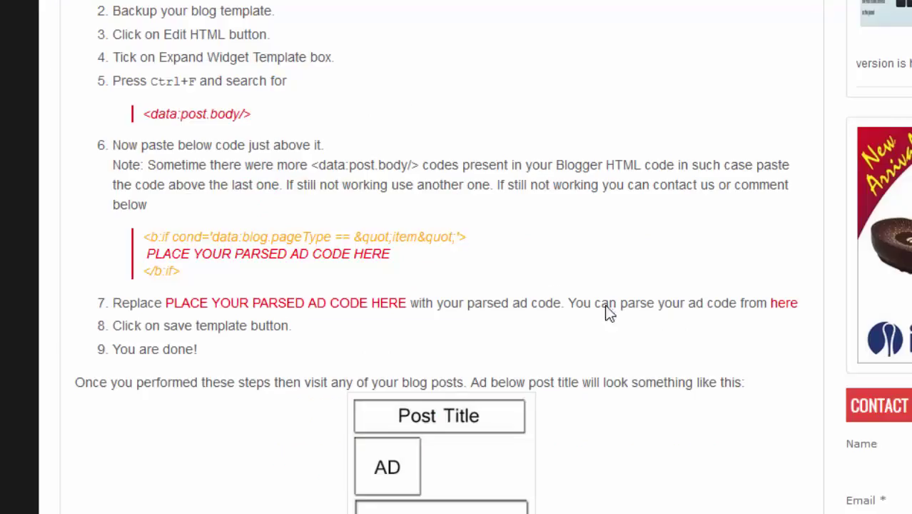
right_click(787, 314)
left_click(810, 320)
Step: Paste the AdSense code into the parse tool's Enter Code box
key("ctrl+Tab")
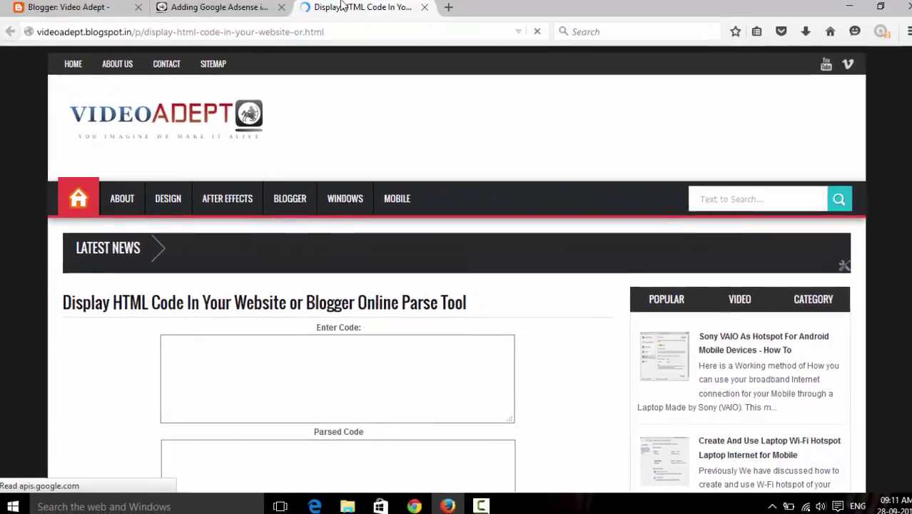
scroll(118, 420, "down", 3)
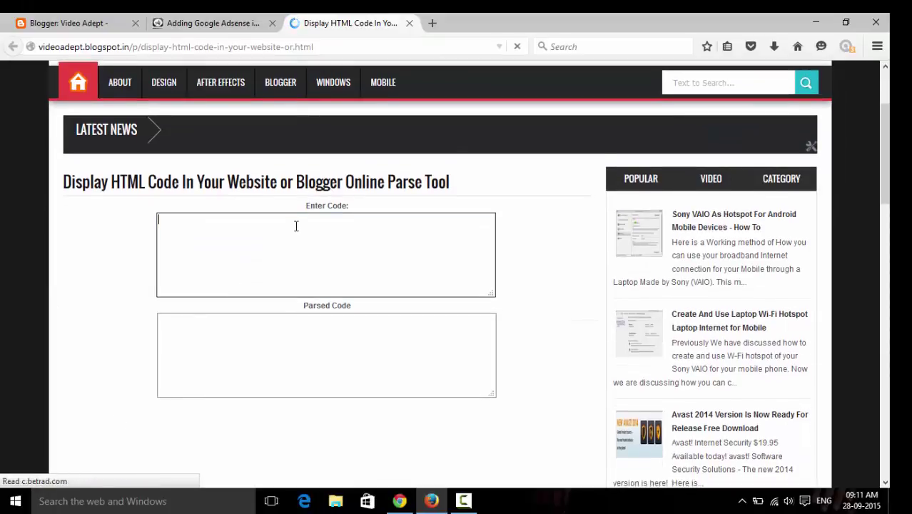
triple_click(321, 182)
left_click(364, 185)
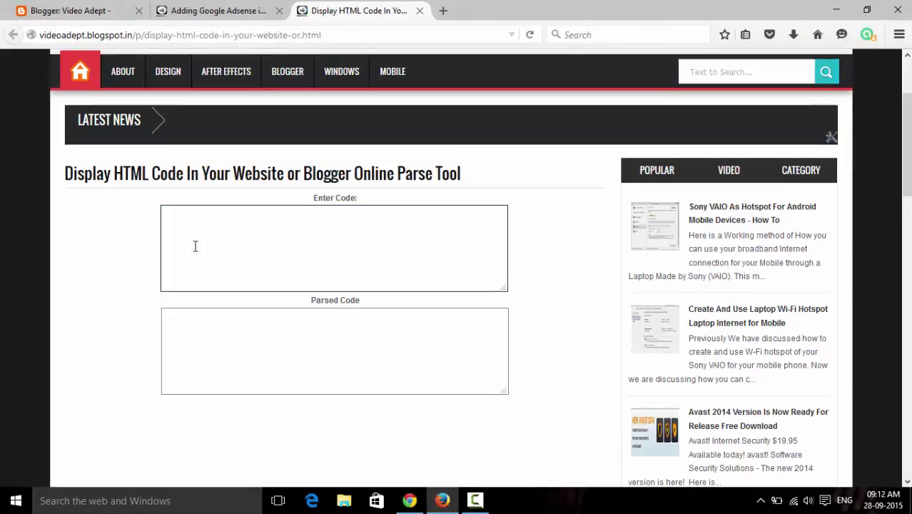
left_click(194, 233)
right_click(196, 223)
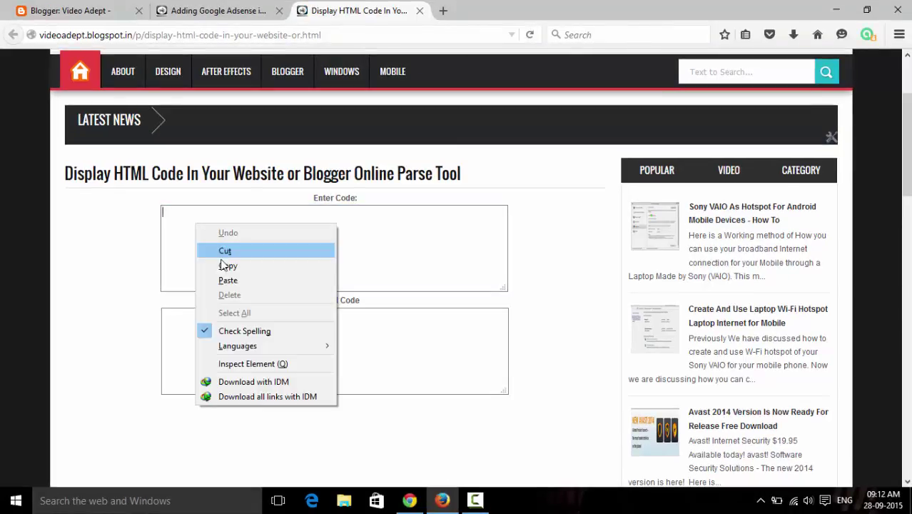
left_click(228, 279)
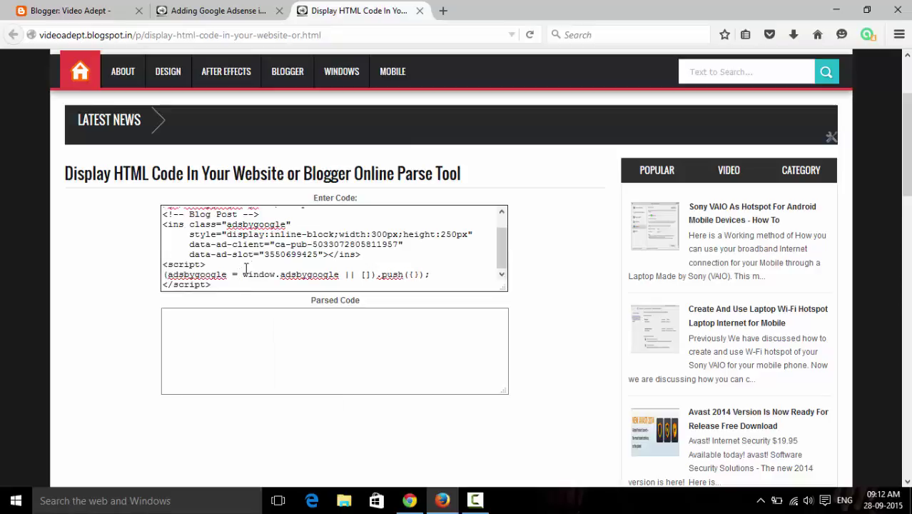
Step: Generate the escaped Parsed Code, copy it, and return to the Blogger template
scroll(164, 305, "down", 1)
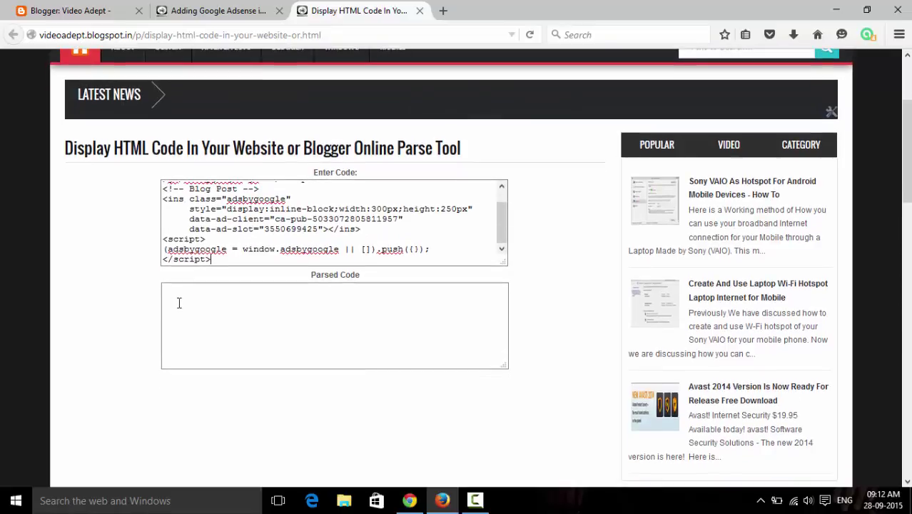
left_click(208, 284)
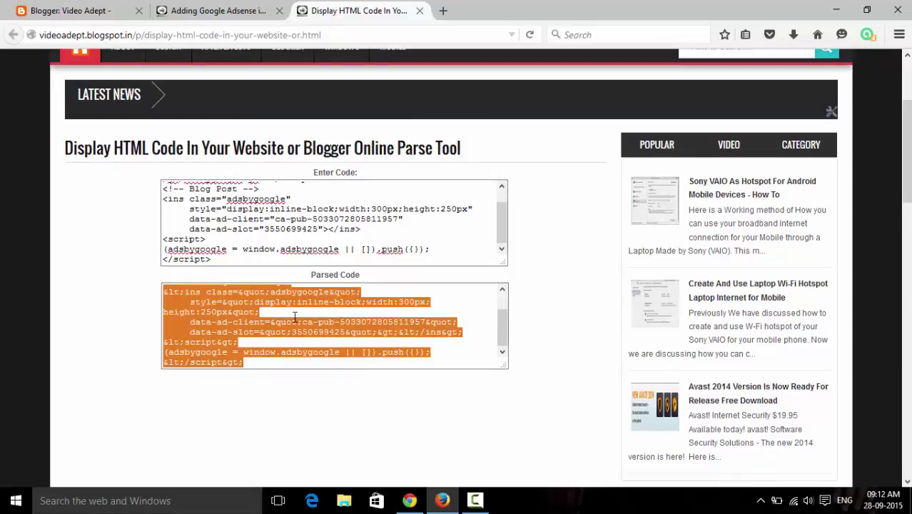
right_click(212, 300)
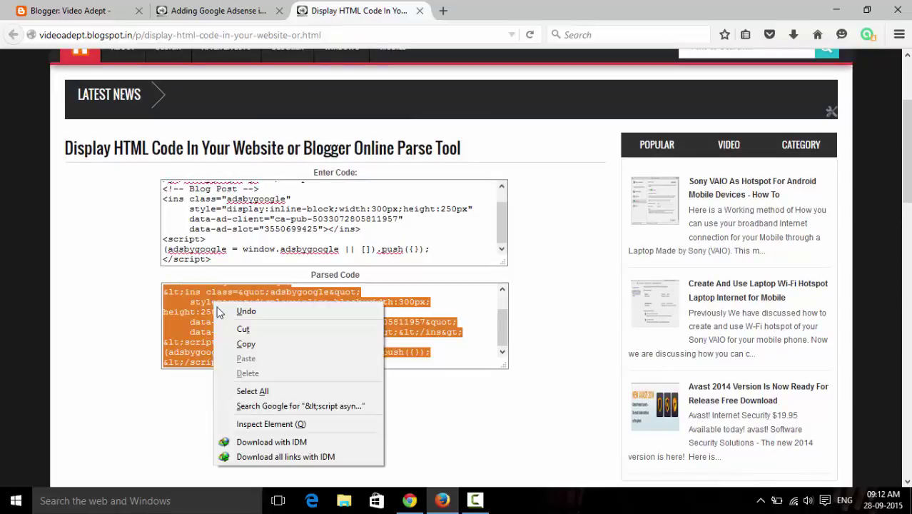
left_click(230, 344)
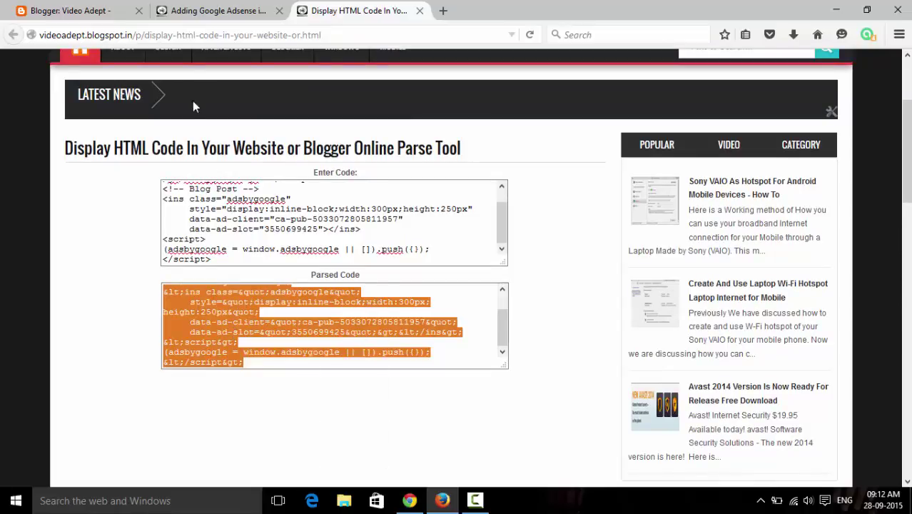
left_click(97, 10)
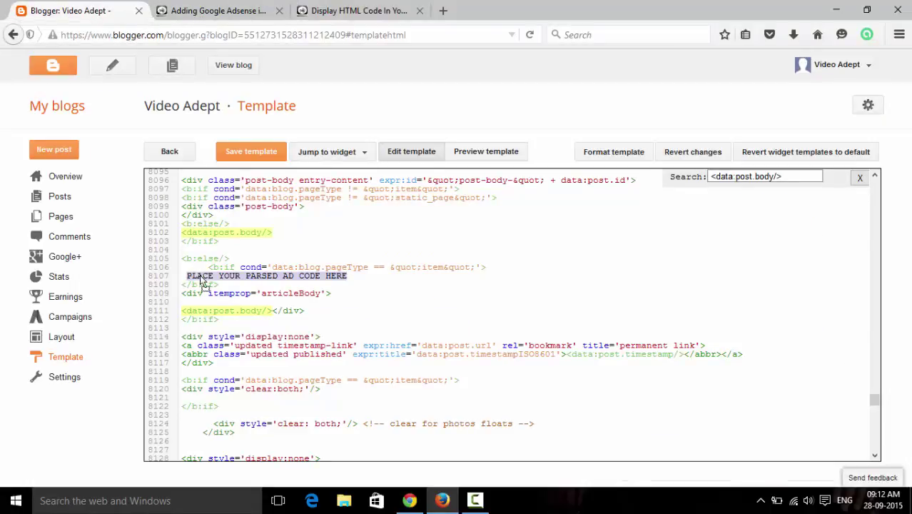
Step: Replace 'PLACE YOUR PARSED AD CODE HERE' on line 8107 with the parsed AdSense code and save
left_click(230, 275)
left_click_drag(189, 276, 345, 275)
right_click(343, 275)
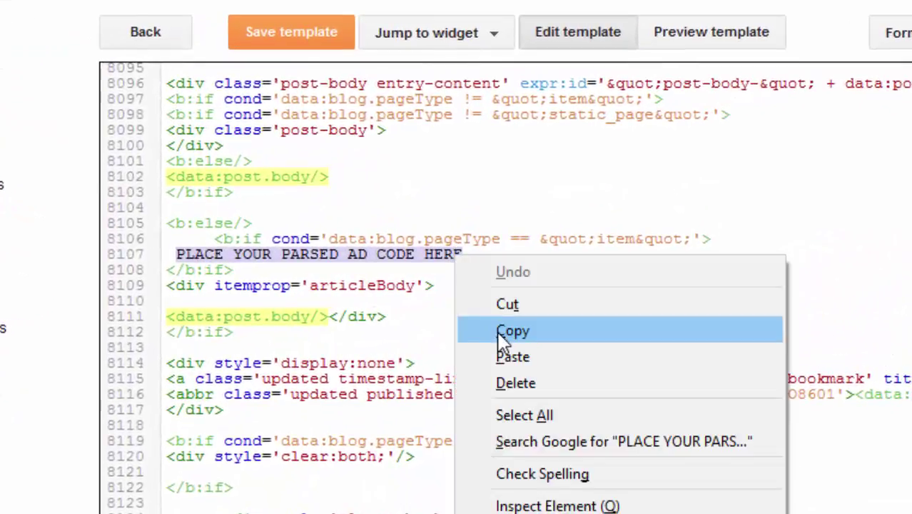
left_click(508, 356)
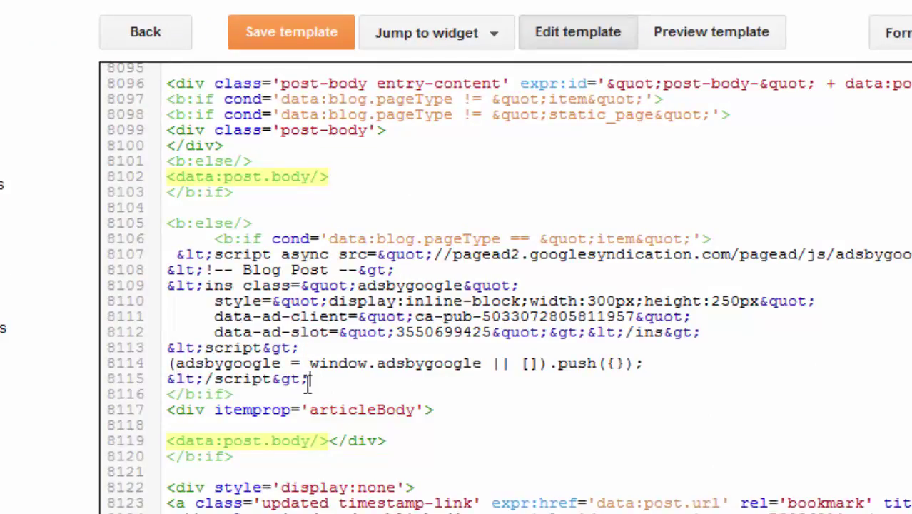
left_click(299, 40)
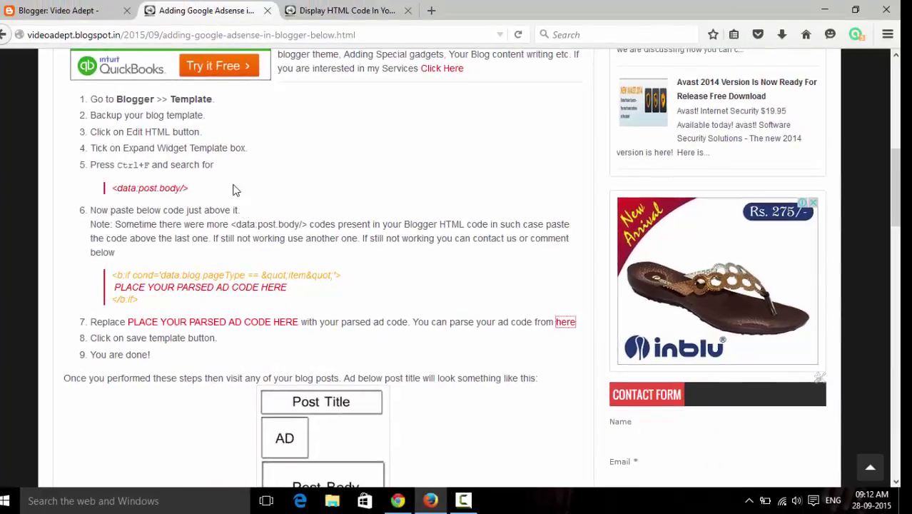
Step: Reload the post to check the ad placement and scroll to the float:left wrap-text sample
scroll(235, 192, "up", 3)
scroll(235, 191, "up", 3)
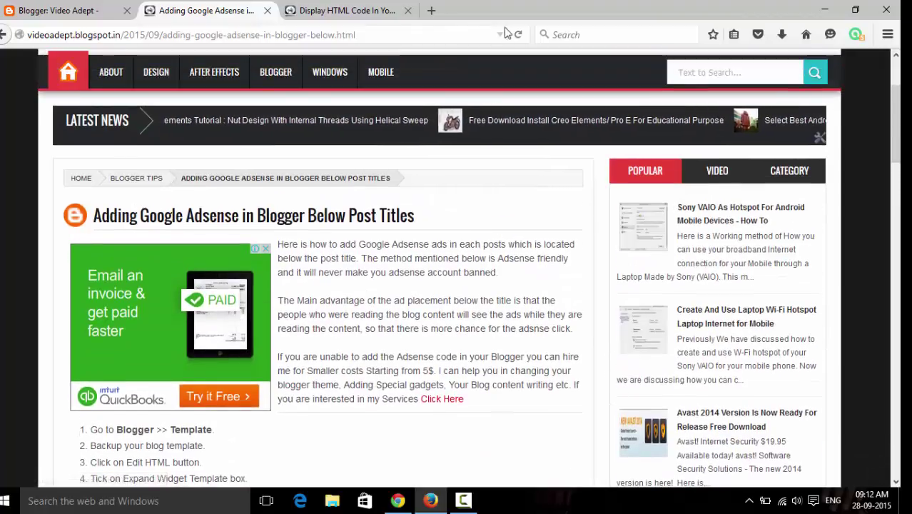
left_click(519, 35)
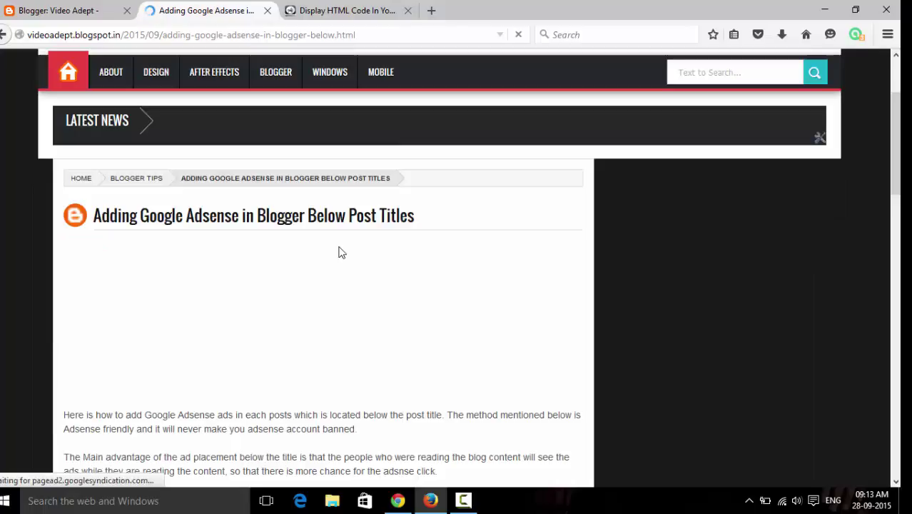
scroll(330, 249, "down", 3)
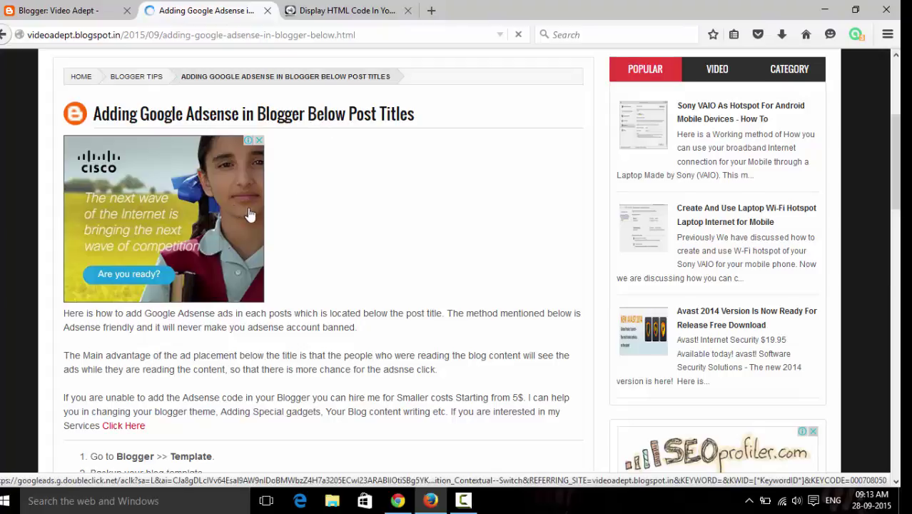
scroll(250, 216, "down", 1)
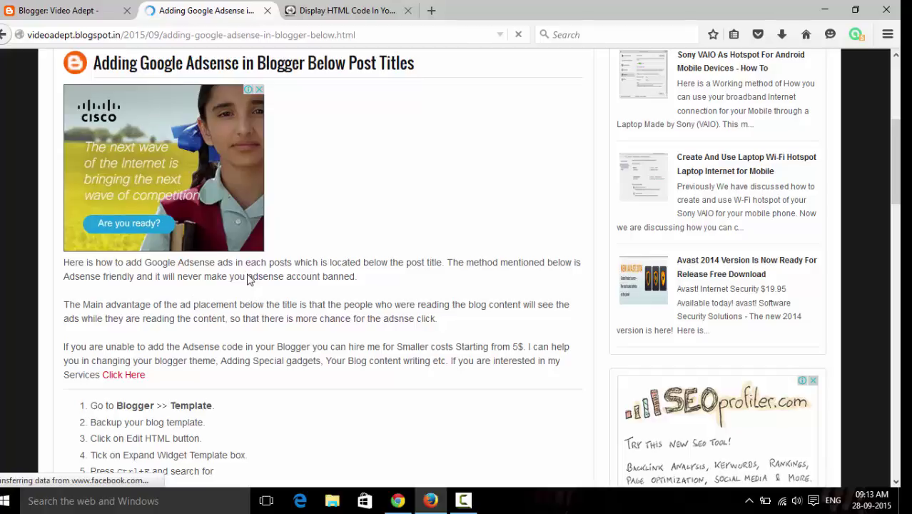
scroll(269, 294, "down", 3)
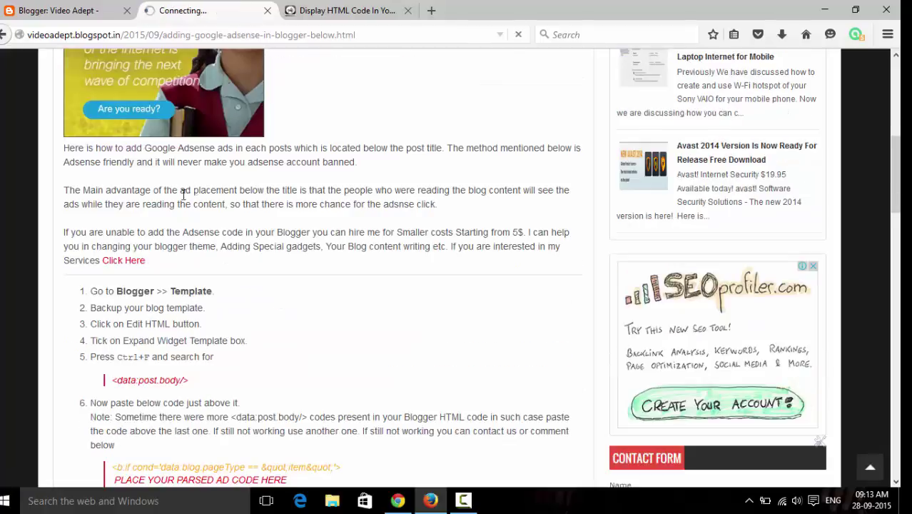
scroll(263, 235, "down", 5)
scroll(262, 242, "up", 4)
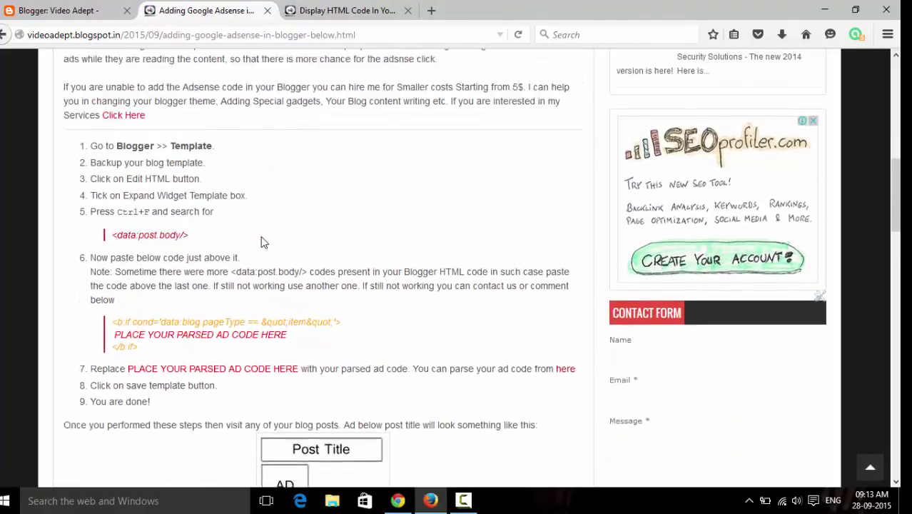
scroll(261, 242, "down", 10)
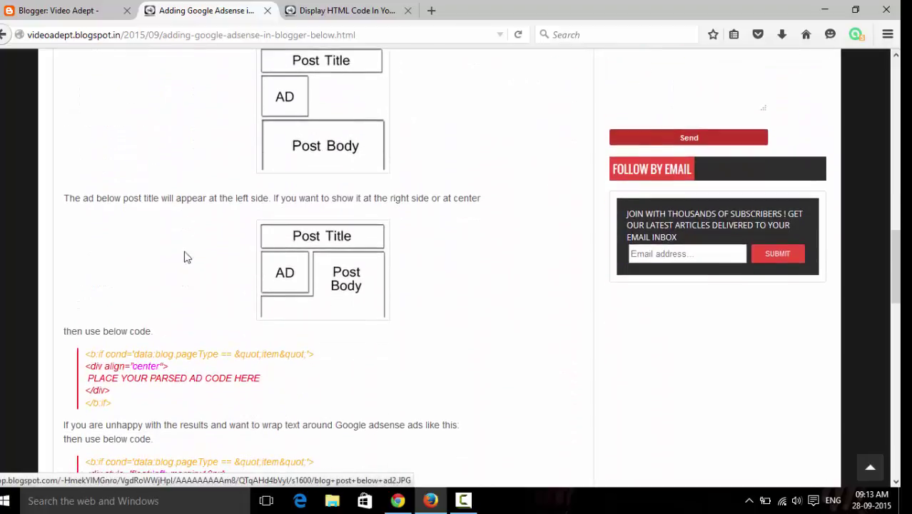
scroll(131, 263, "down", 2)
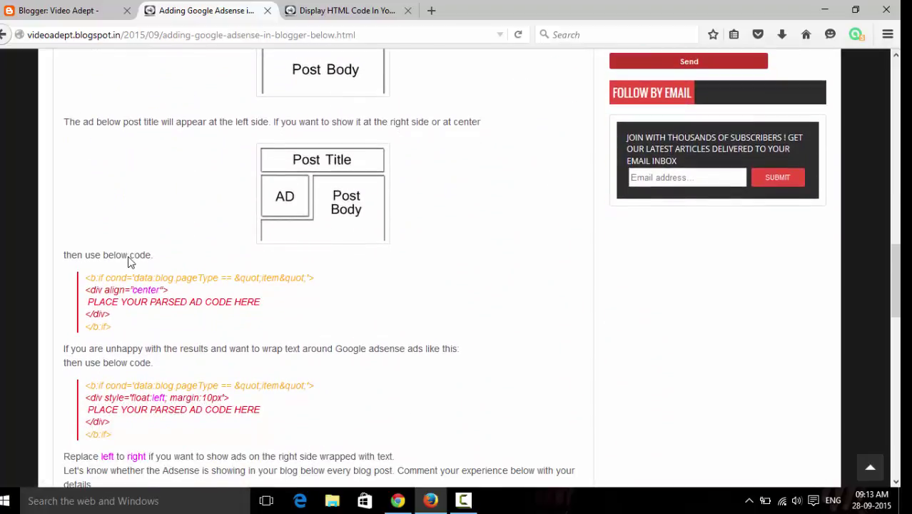
scroll(129, 260, "down", 2)
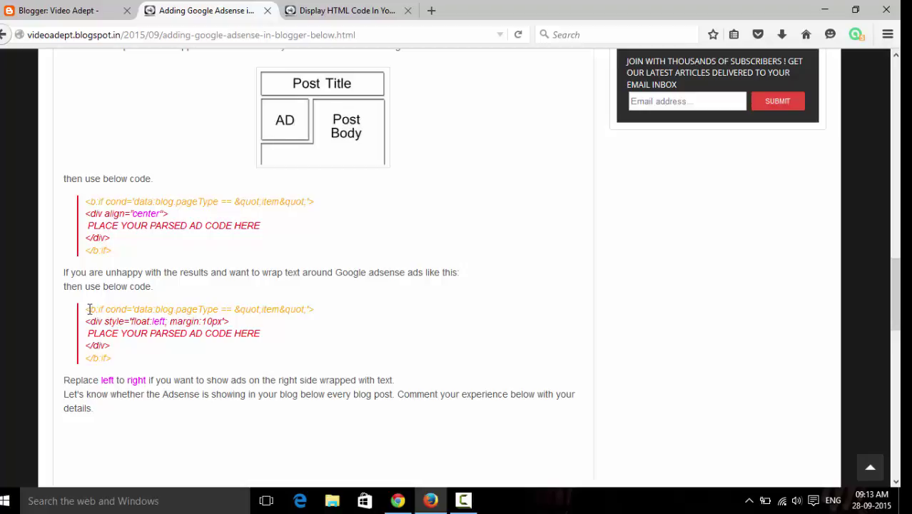
Step: Copy the five-line float-left ad code block and go back to the template editor
left_click_drag(91, 311, 102, 332)
left_click(122, 354)
left_click_drag(116, 365, 83, 312)
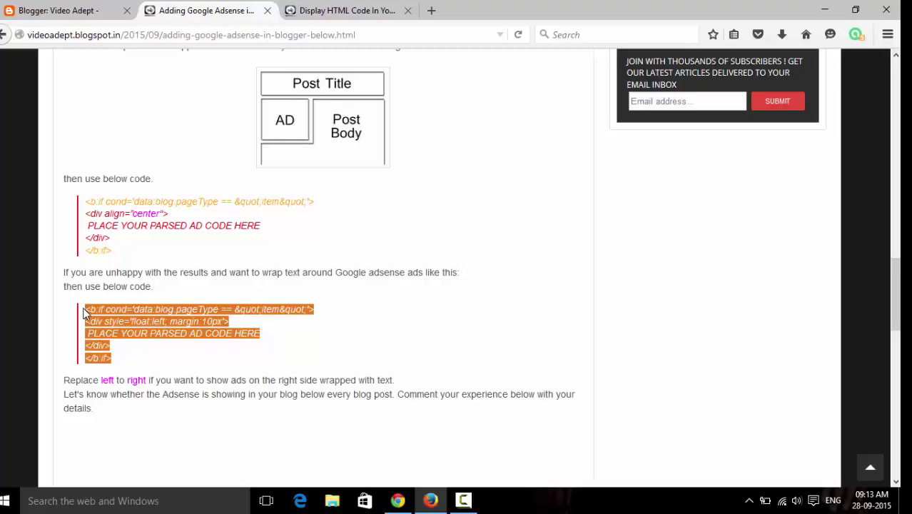
right_click(108, 307)
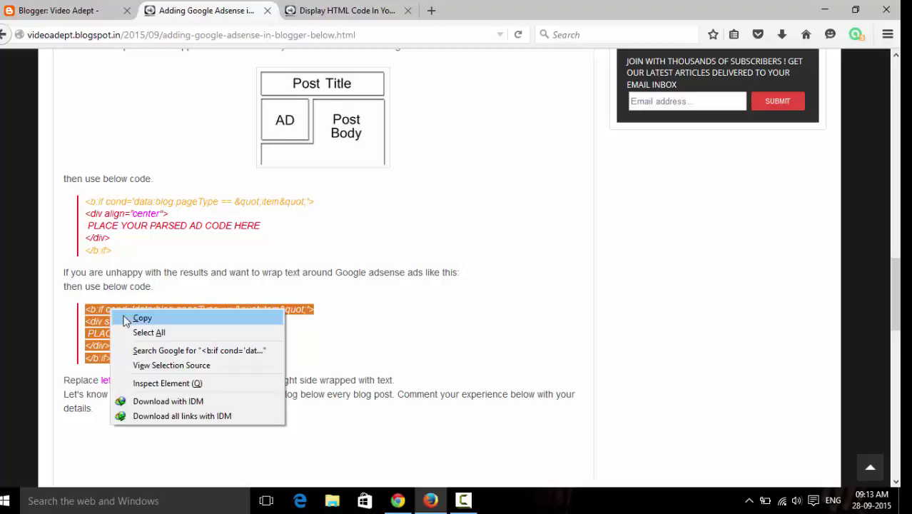
left_click(124, 318)
left_click(63, 16)
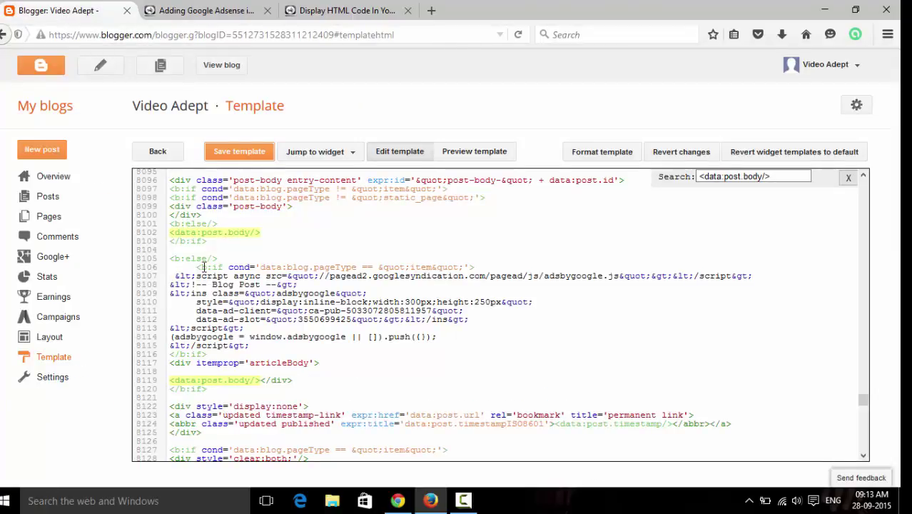
Step: Replace the old ad block above articleBody with the float-left wrapper snippet
left_click_drag(199, 266, 260, 355)
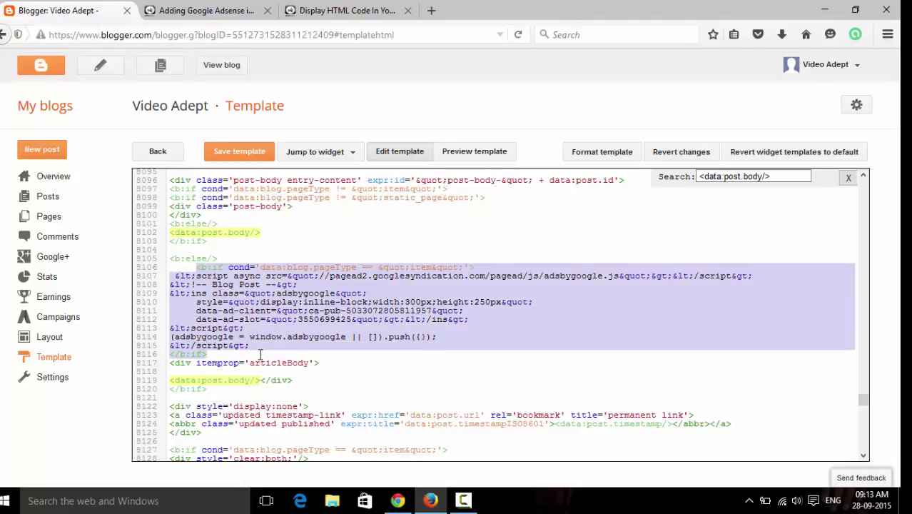
right_click(224, 289)
left_click(255, 348)
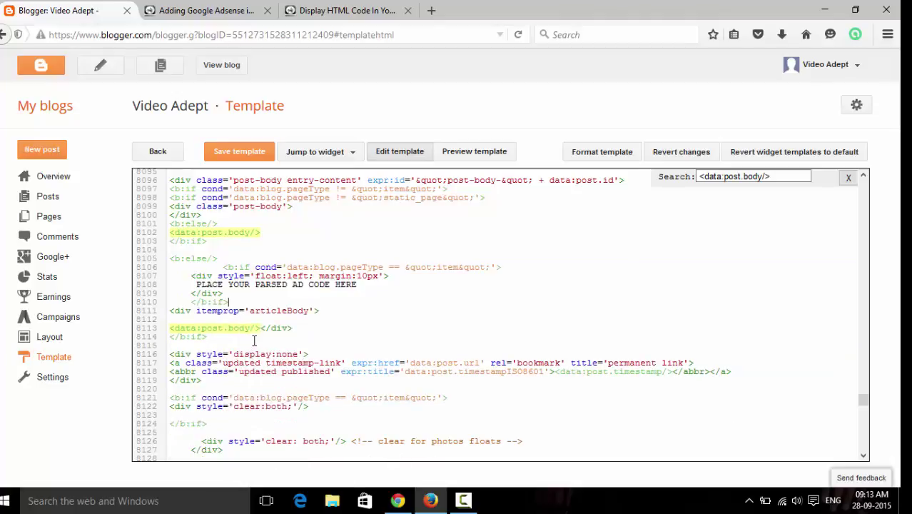
Step: Copy the parsed AdSense code again from the HTML parse tool page
left_click(343, 10)
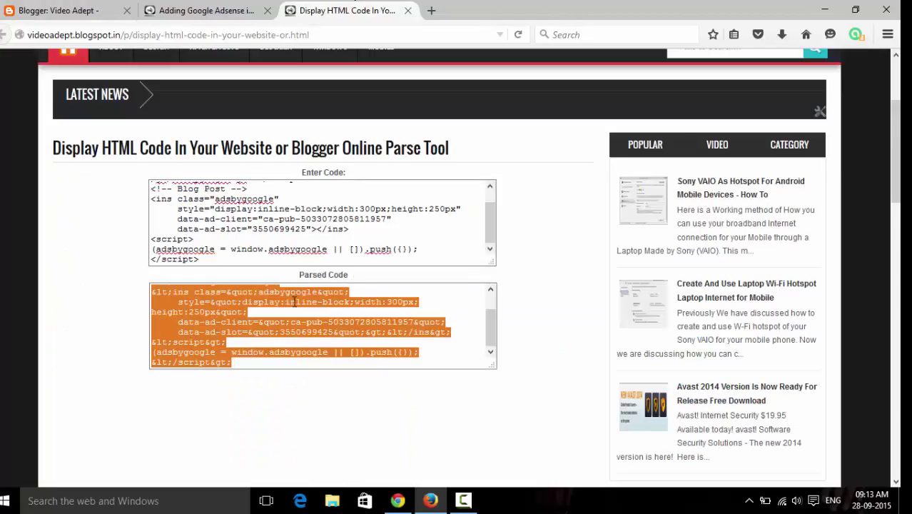
right_click(247, 301)
left_click(278, 343)
left_click(90, 7)
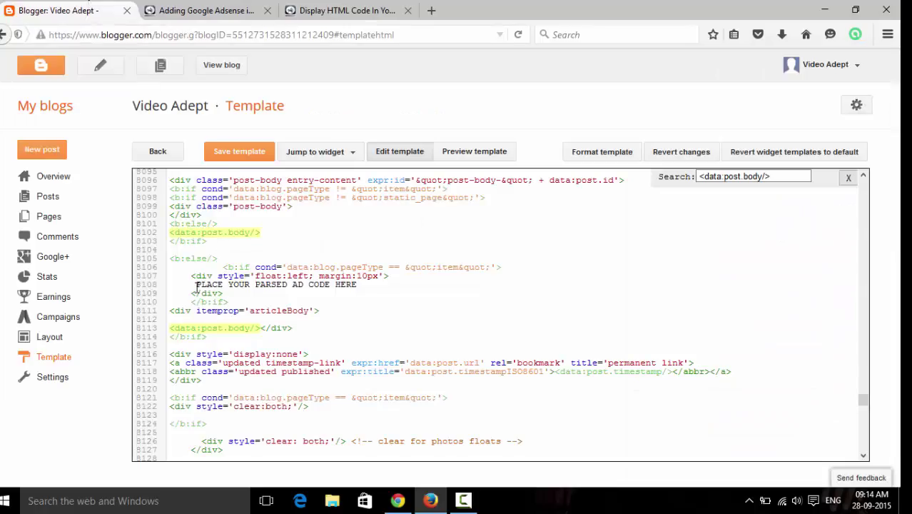
Step: Paste the parsed AdSense code over the placeholder inside the float:left div and save the template
left_click_drag(197, 284, 351, 288)
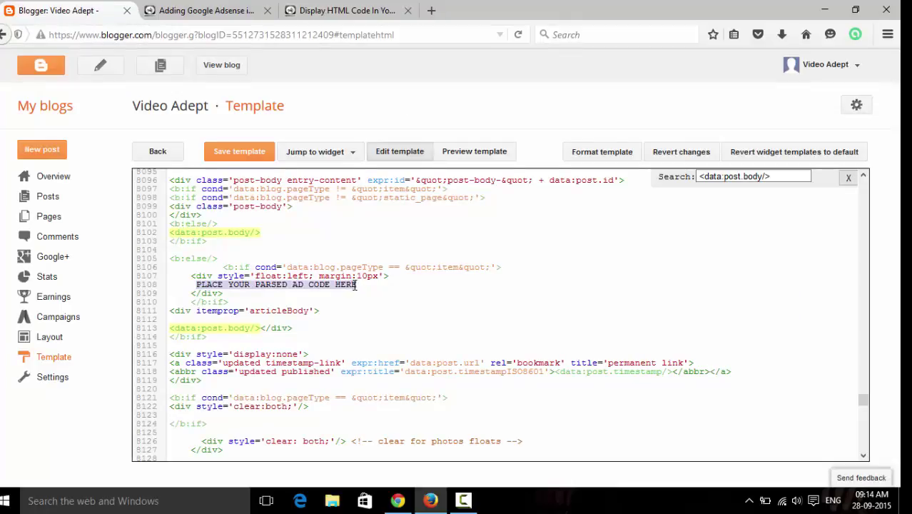
right_click(355, 285)
left_click(386, 337)
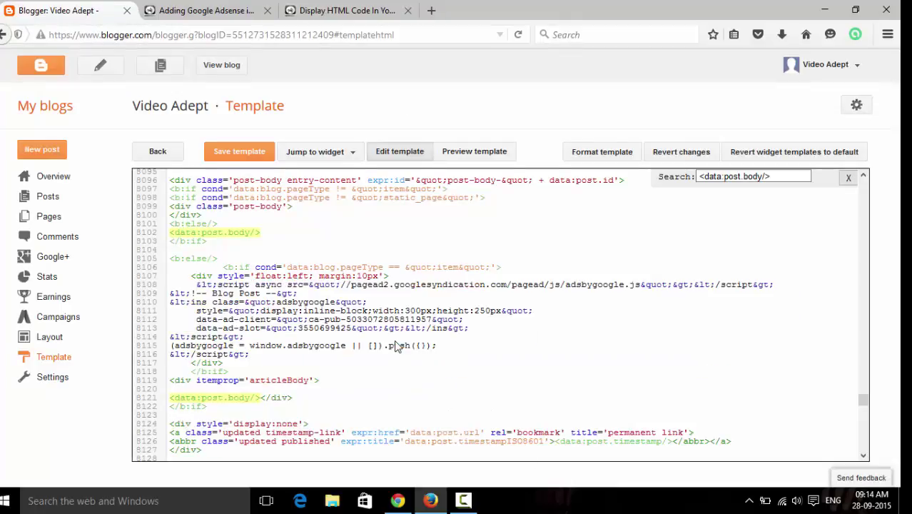
left_click(234, 151)
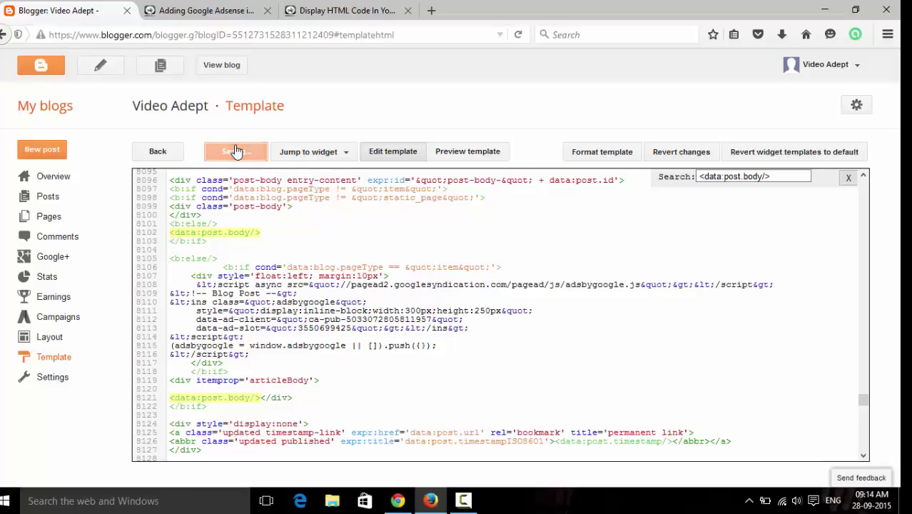
double_click(251, 108)
left_click(196, 110)
Step: Return to the Video Adept blog post and scroll up to the top of the post
left_click_drag(208, 108, 133, 109)
left_click(234, 109)
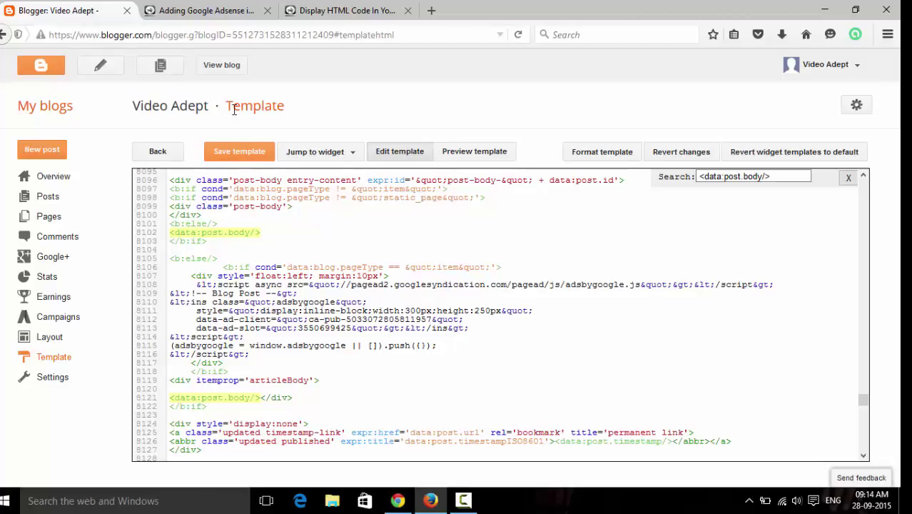
left_click(195, 10)
scroll(10, 287, "up", 2)
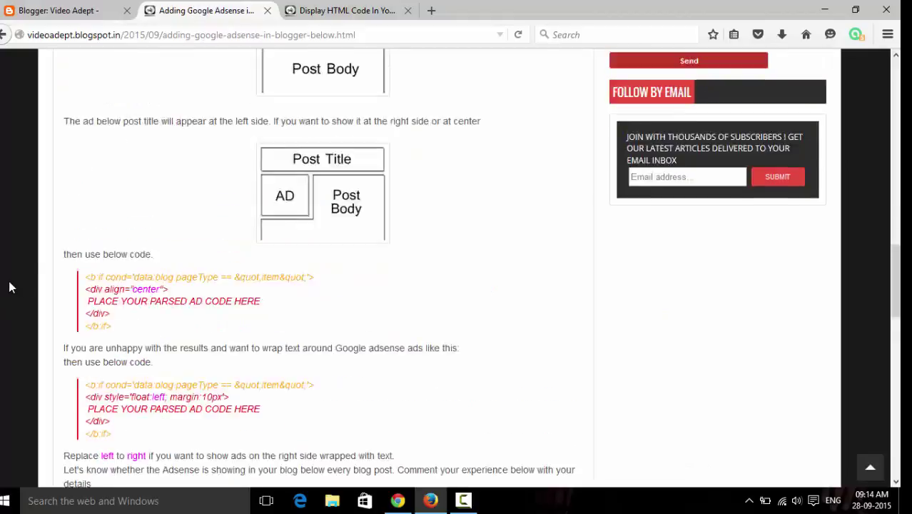
scroll(10, 287, "up", 6)
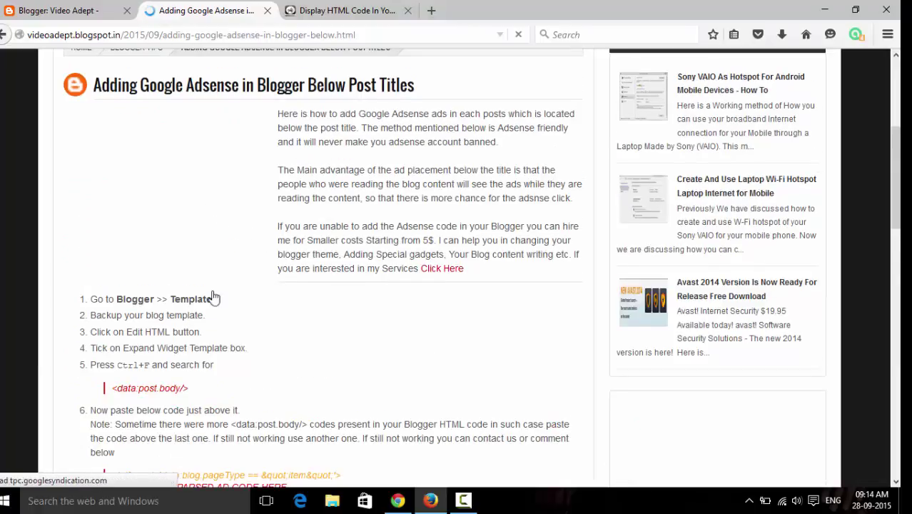
Step: Highlight the intro paragraph to confirm it wraps beside the left-floated ad, then scroll through the post
triple_click(372, 240)
left_click(378, 266)
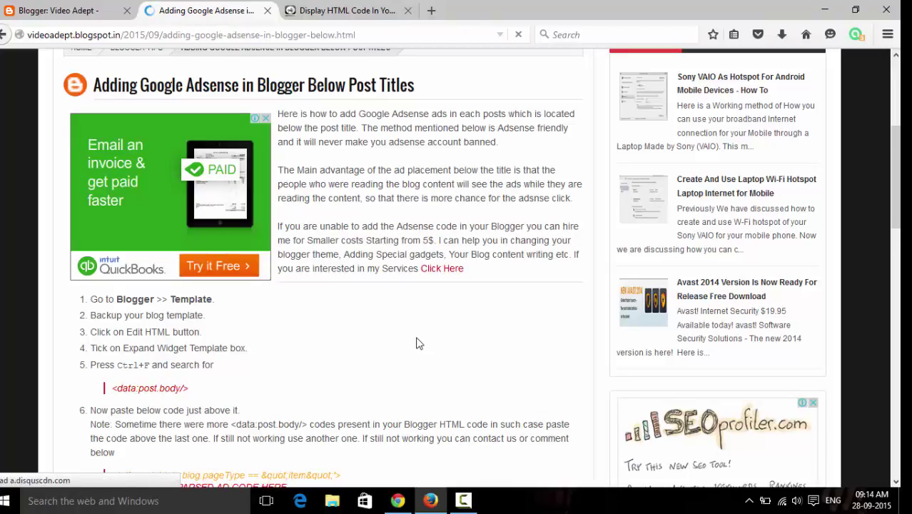
scroll(417, 343, "down", 12)
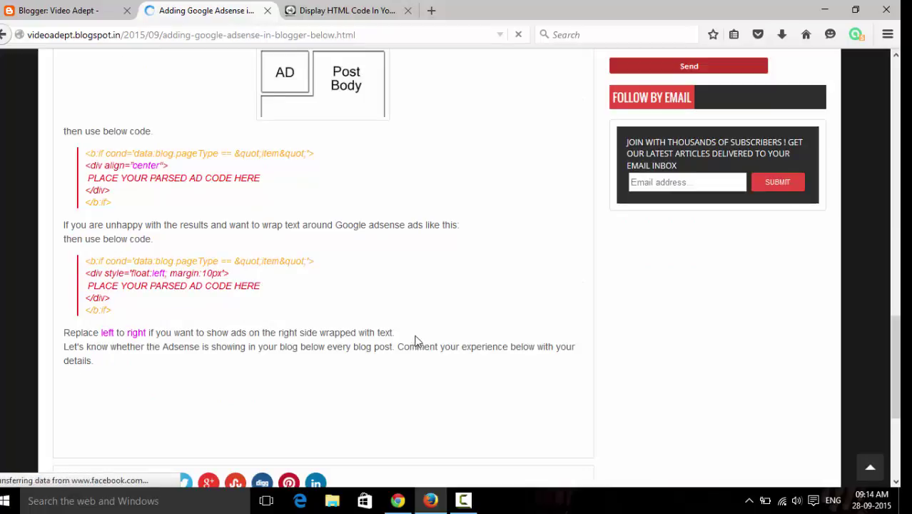
scroll(381, 247, "down", 1)
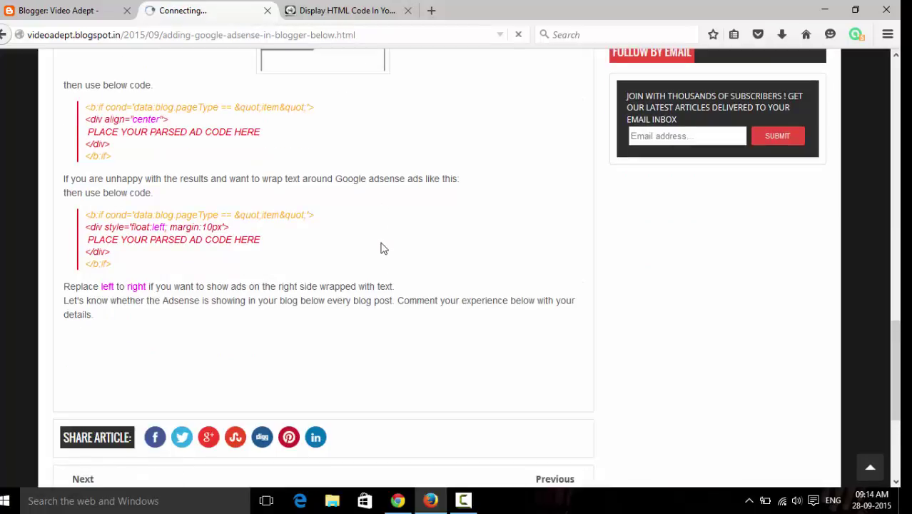
scroll(380, 247, "up", 10)
scroll(380, 247, "up", 8)
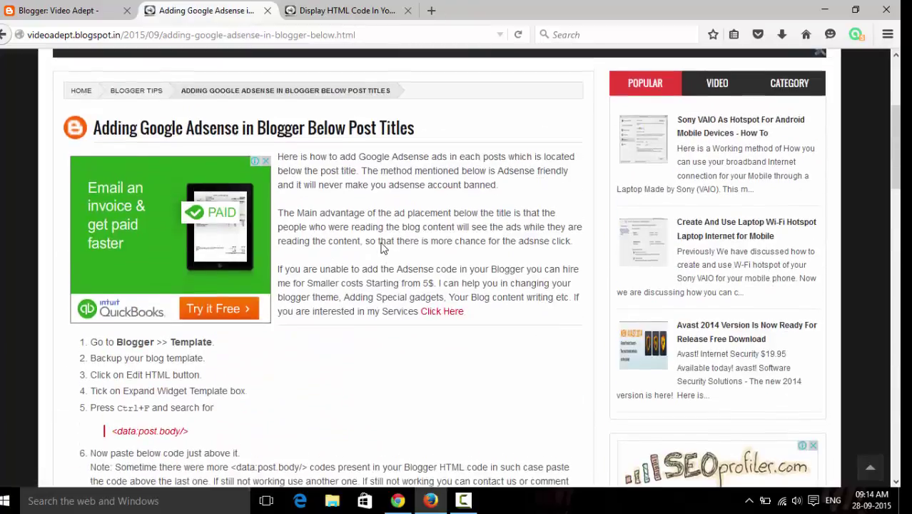